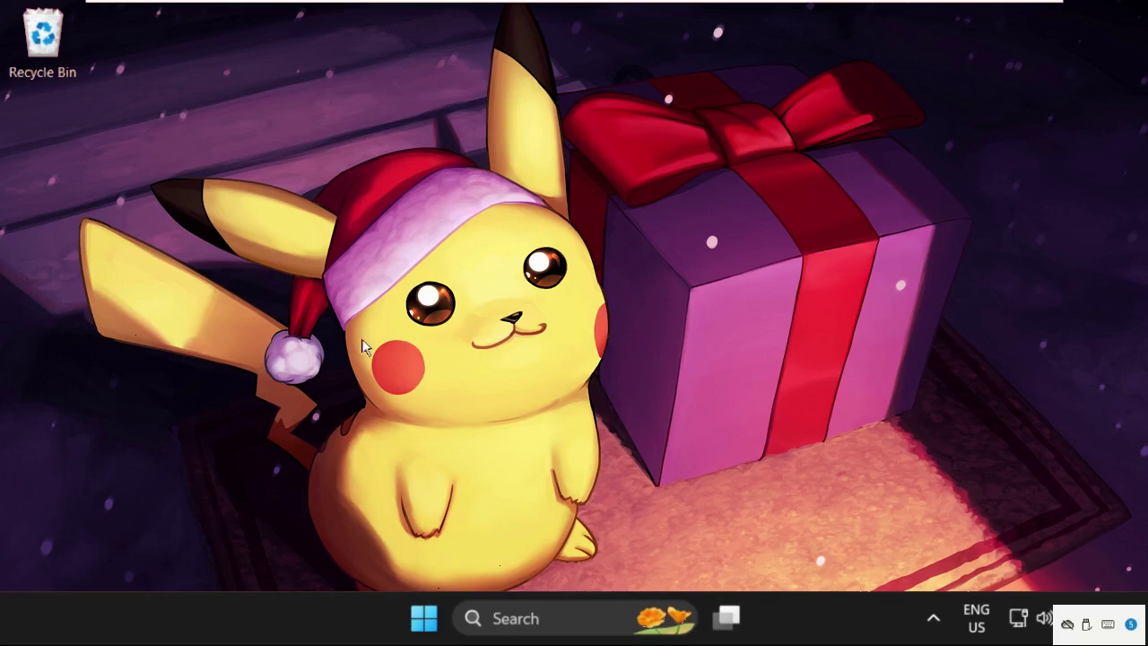
- Search Windows for Control Panel and open it
click(517, 615)
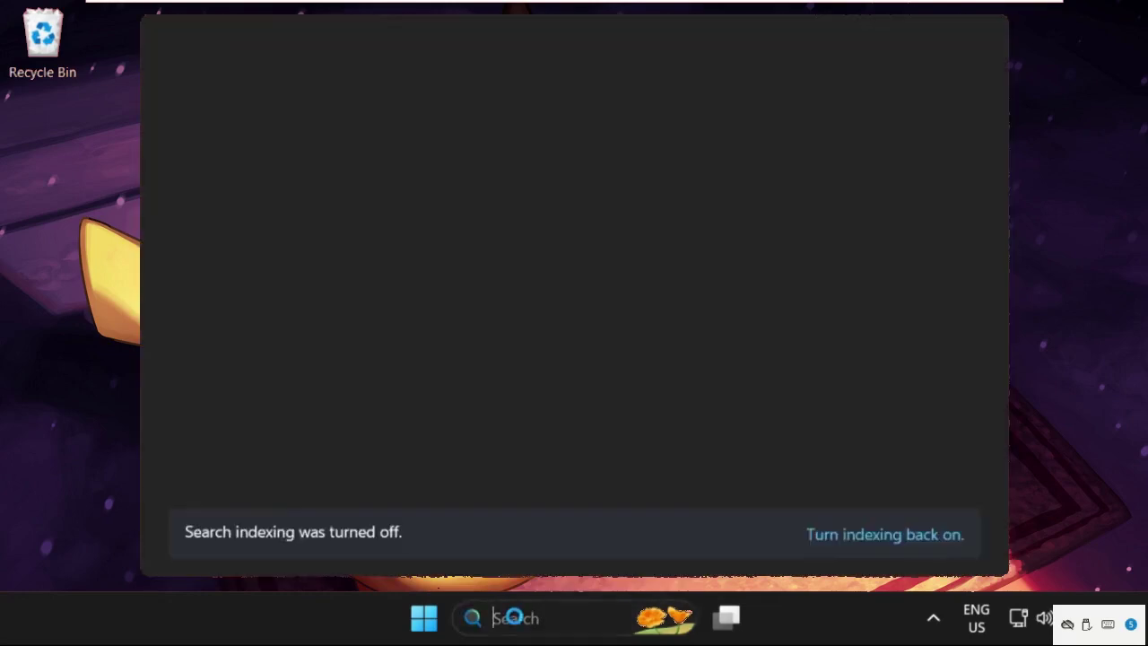
text(contril)
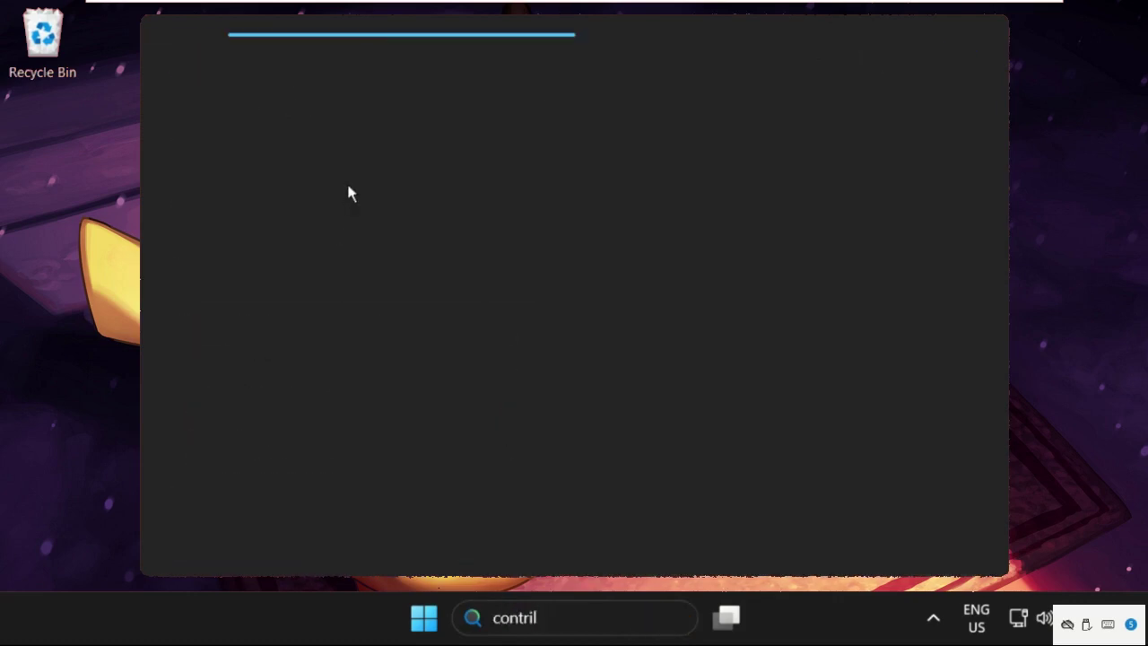
key(BackSpace)
key(BackSpace)
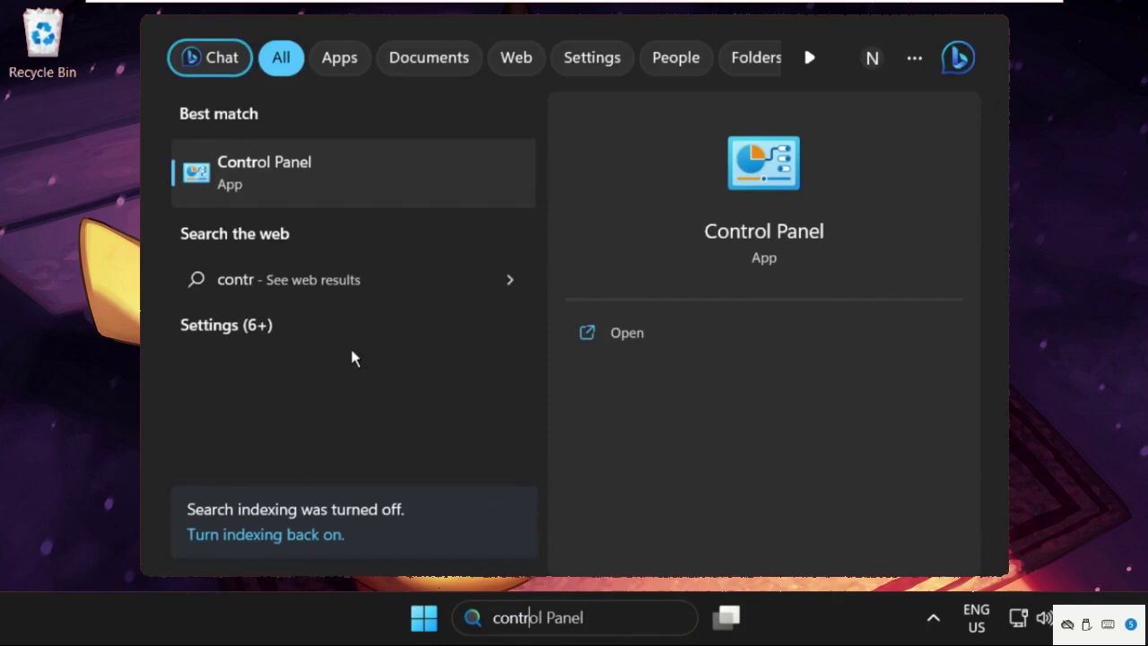
click(325, 180)
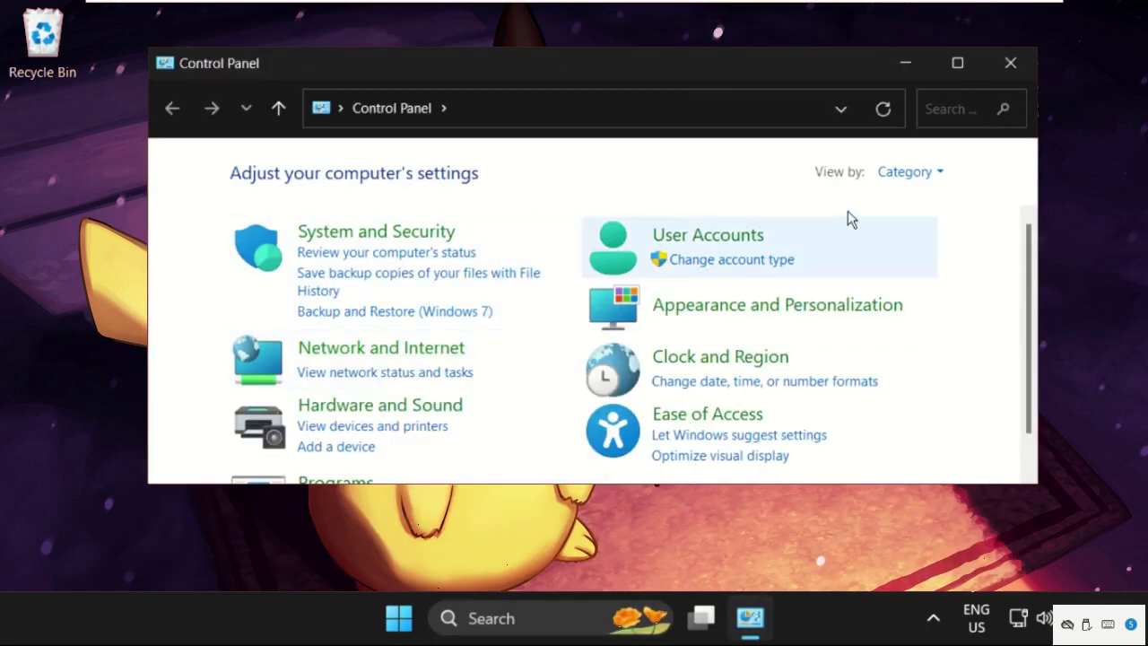
- Open the network adapter settings through Network and Sharing Center, and close the sharing center window
click(908, 173)
click(378, 349)
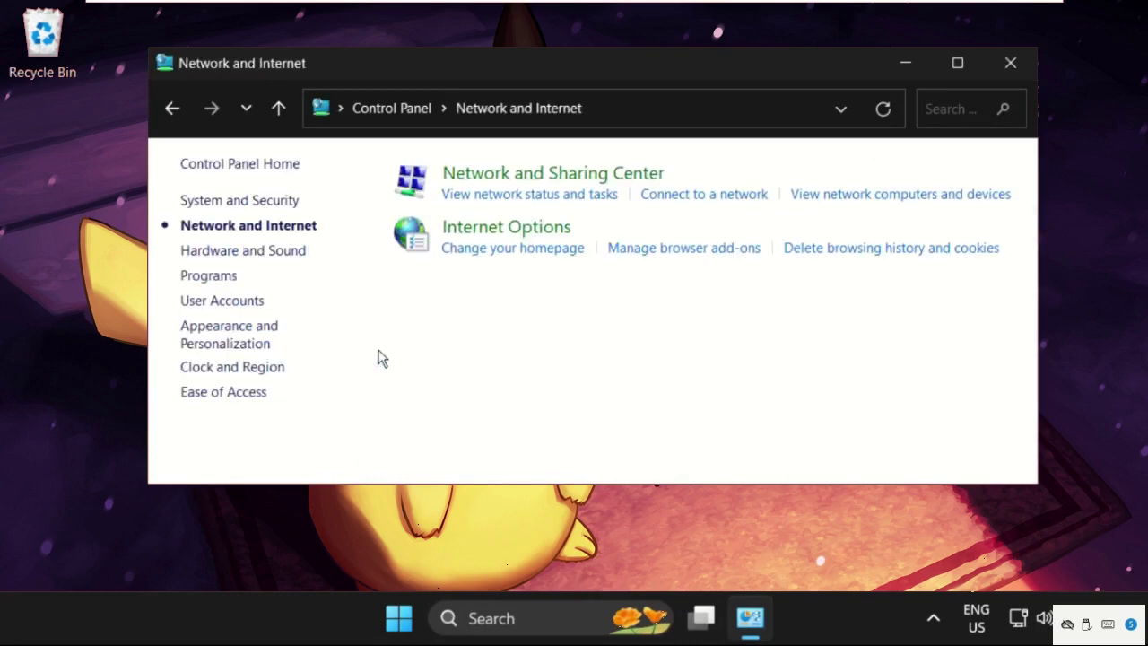
click(561, 176)
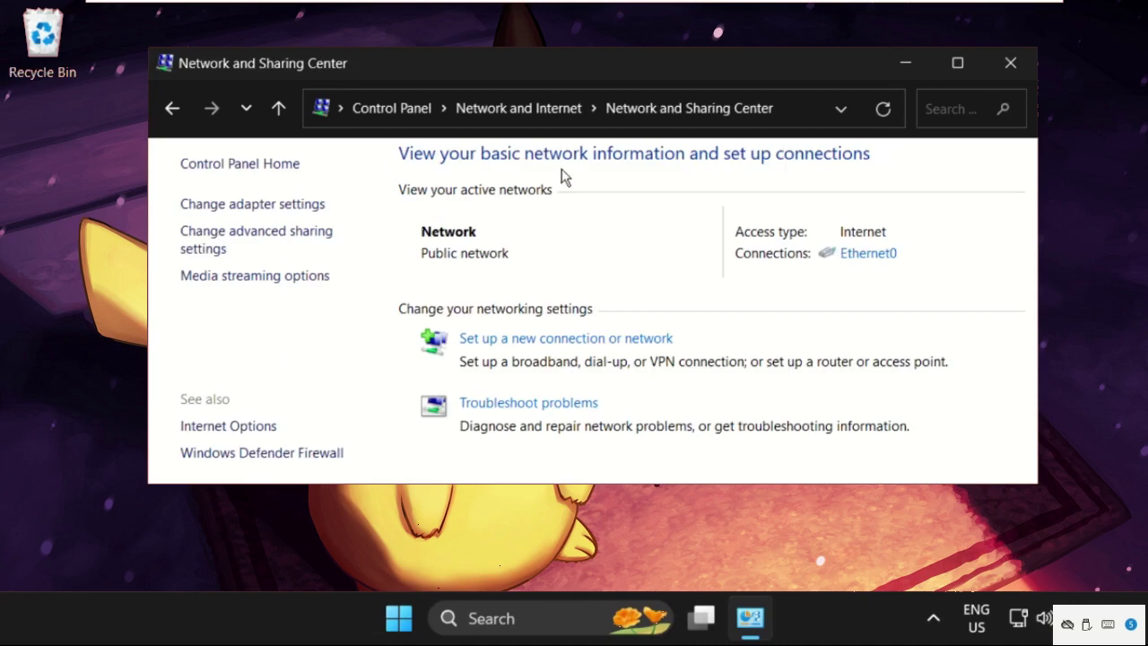
click(235, 205)
click(1001, 62)
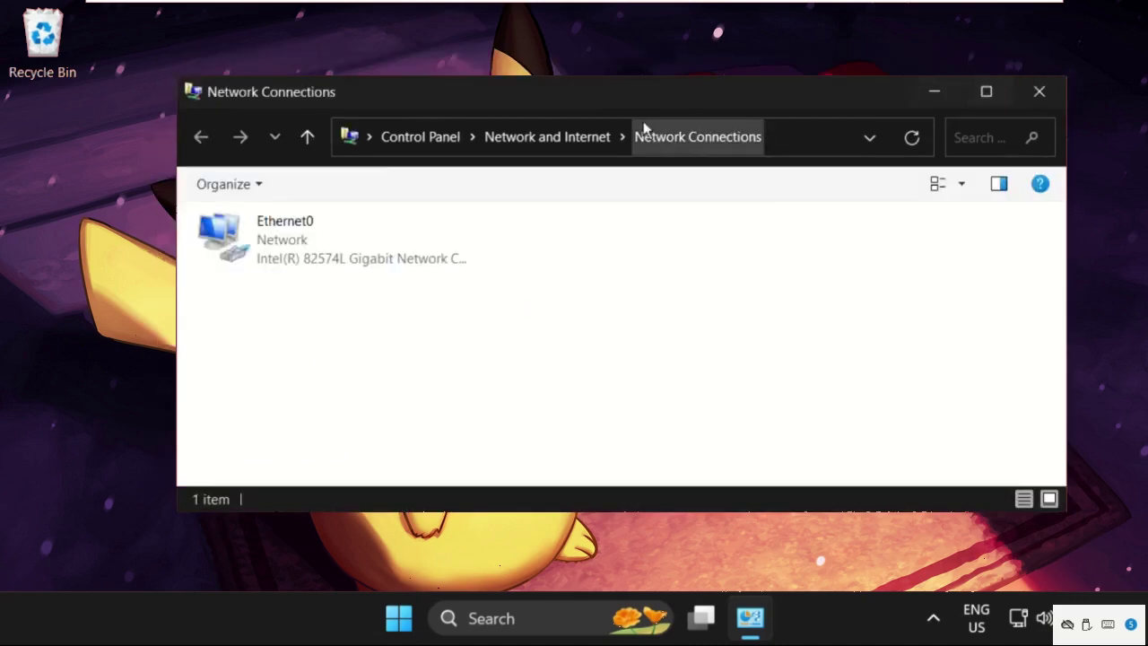
drag(638, 102, 611, 99)
- Open the Internet Protocol Version 4 (TCP/IPv4) properties of the Ethernet0 adapter
right_click(288, 250)
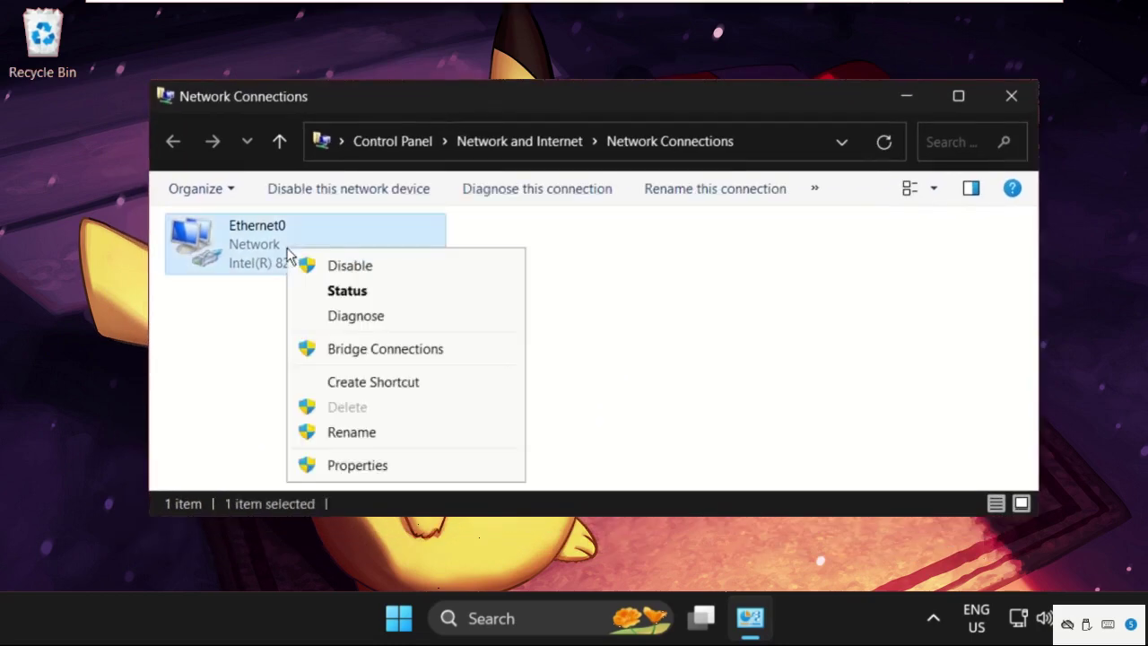
click(357, 465)
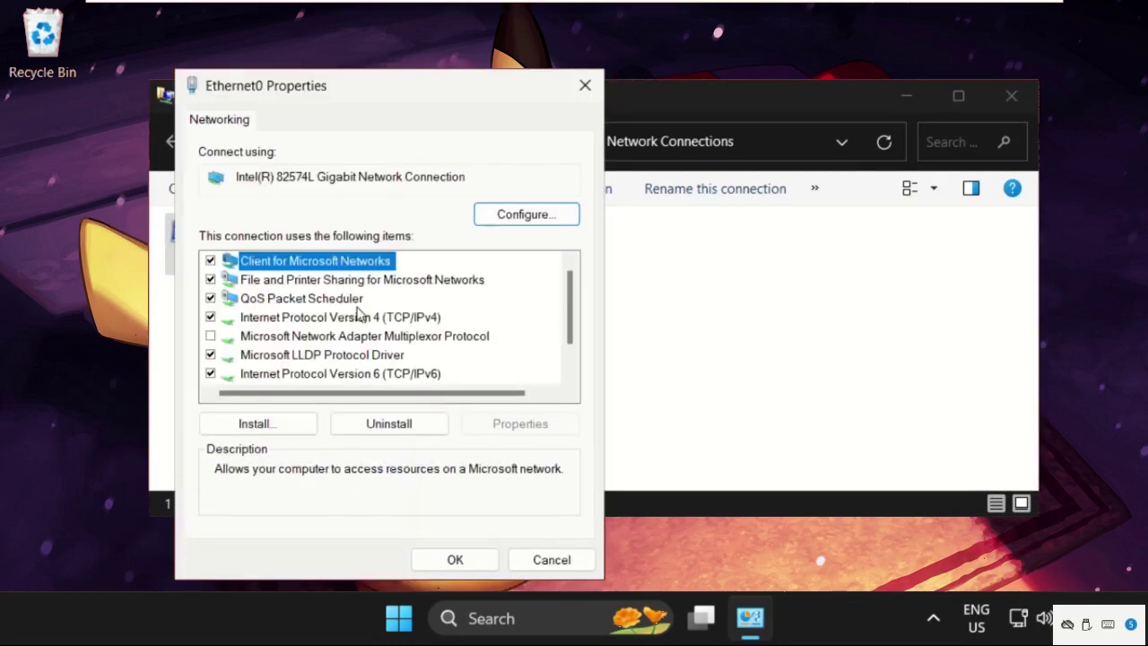
click(357, 316)
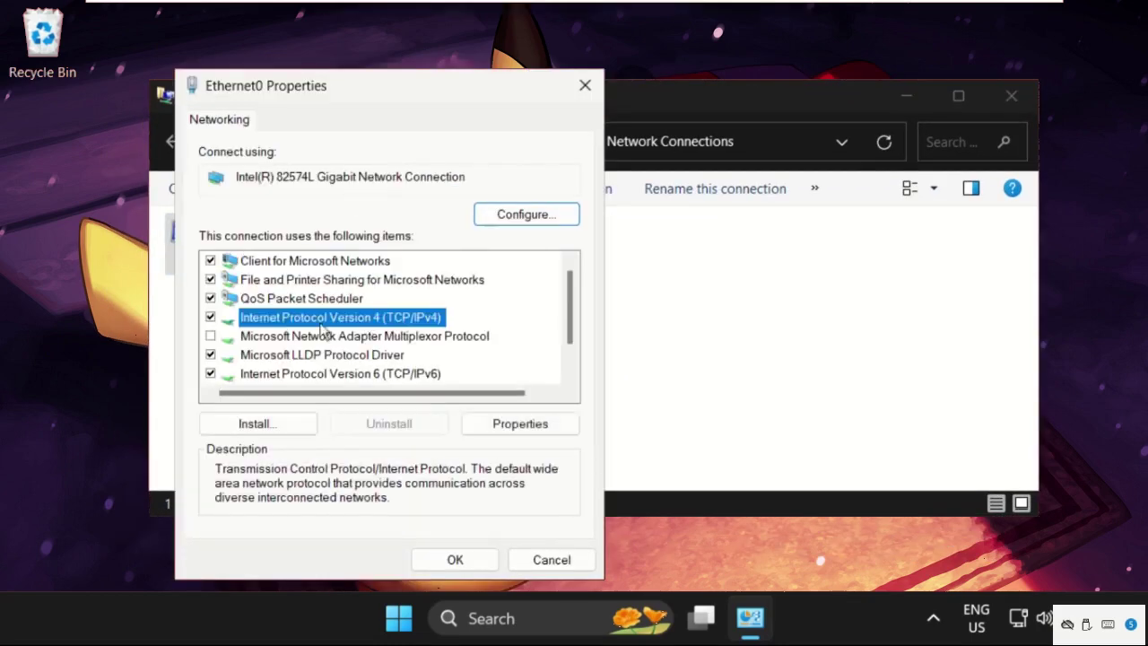
click(520, 424)
drag(471, 114, 738, 93)
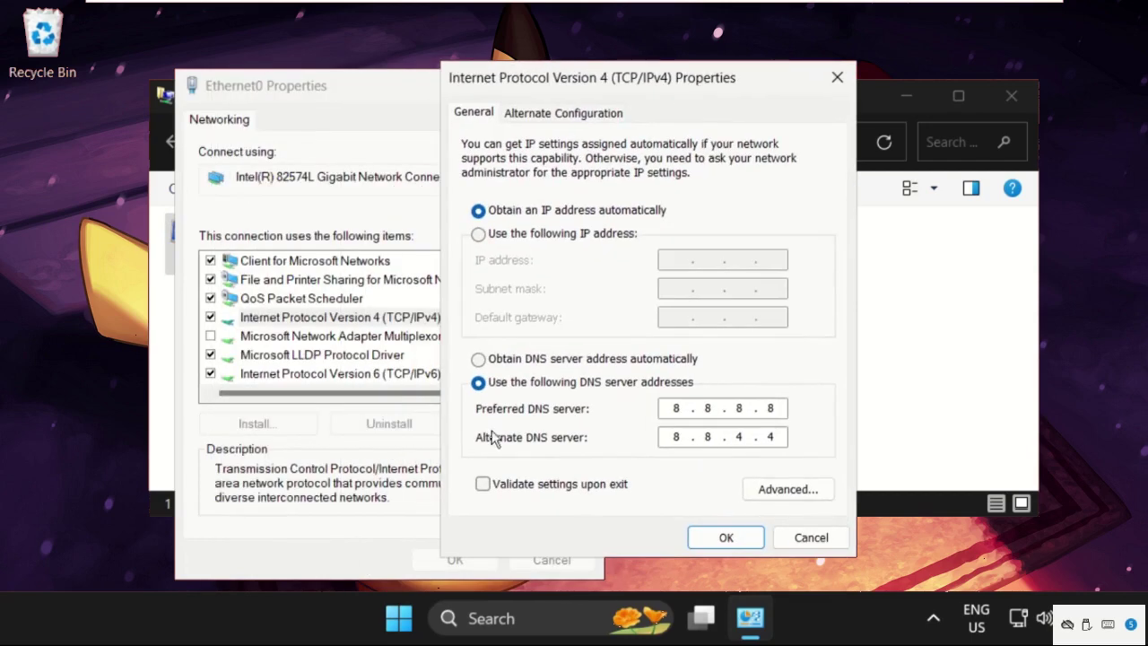
- Use manually specified DNS servers with 8.8.8.8 as the preferred server, save the adapter properties, and close Network Connections
click(539, 359)
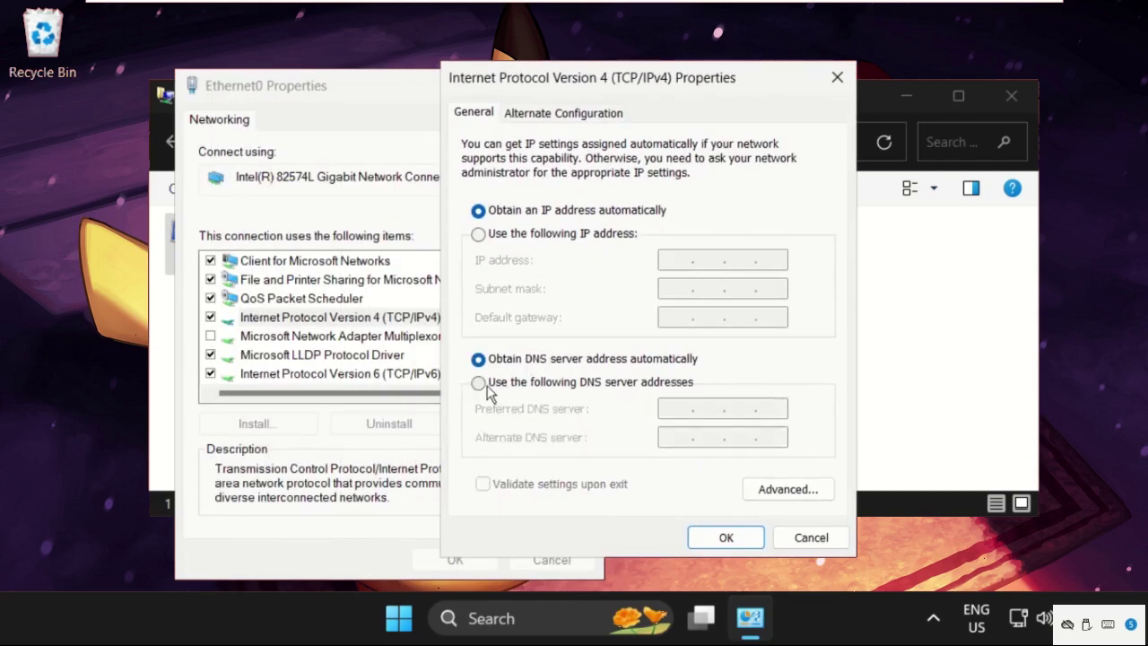
click(478, 383)
click(682, 410)
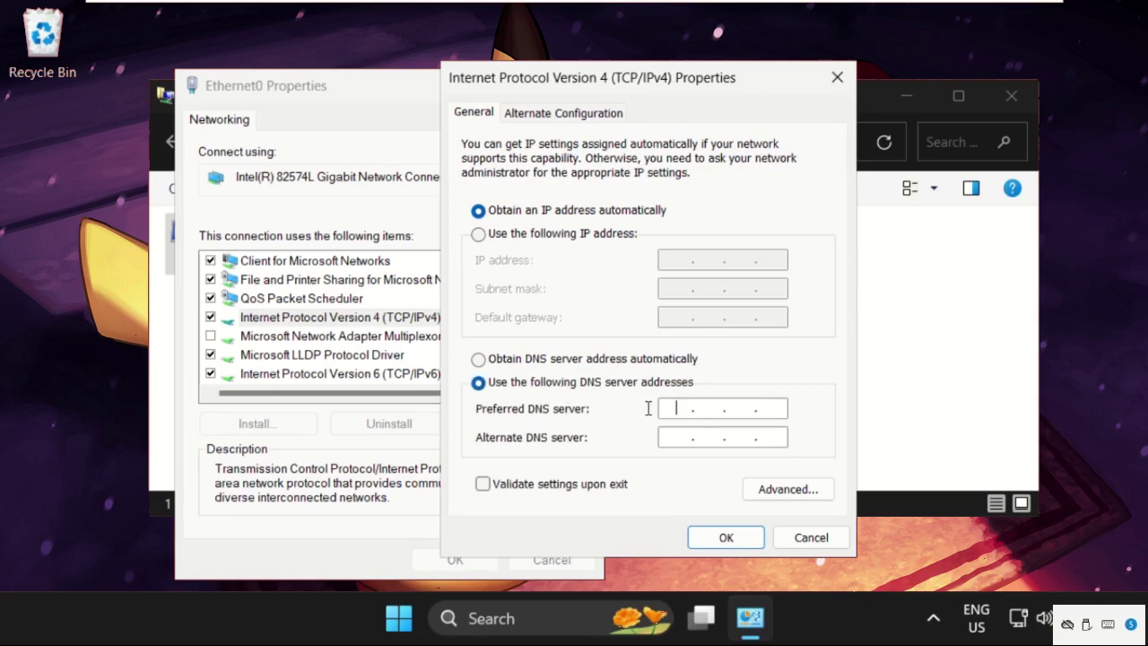
text(83)
text(8.8.8.8)
click(726, 537)
click(481, 557)
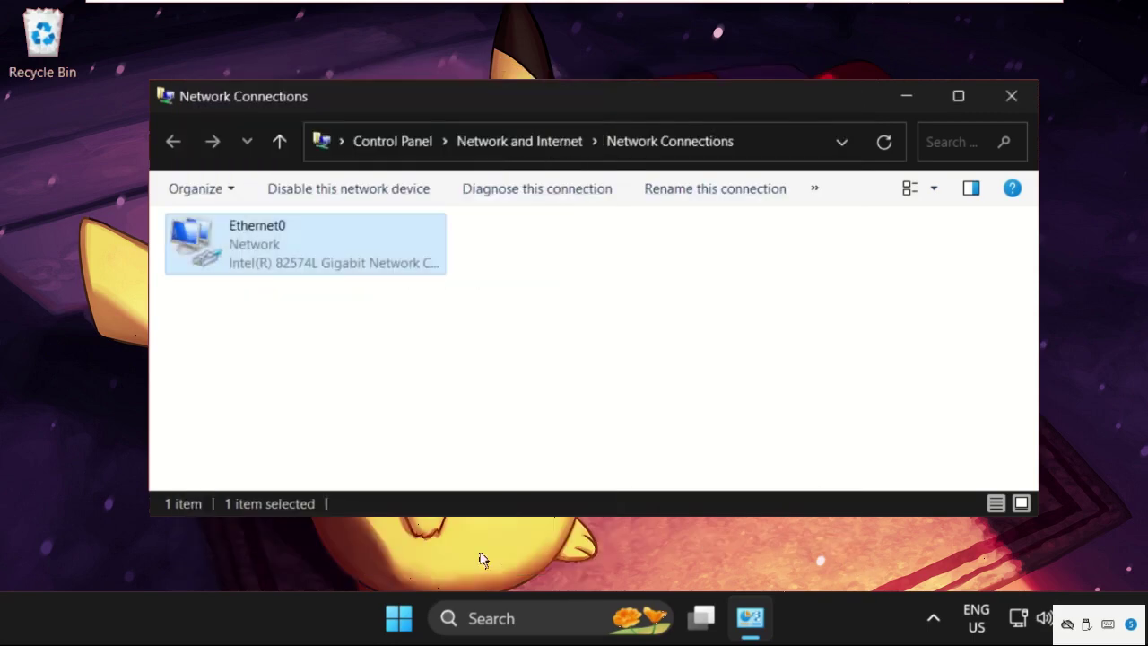
click(1010, 96)
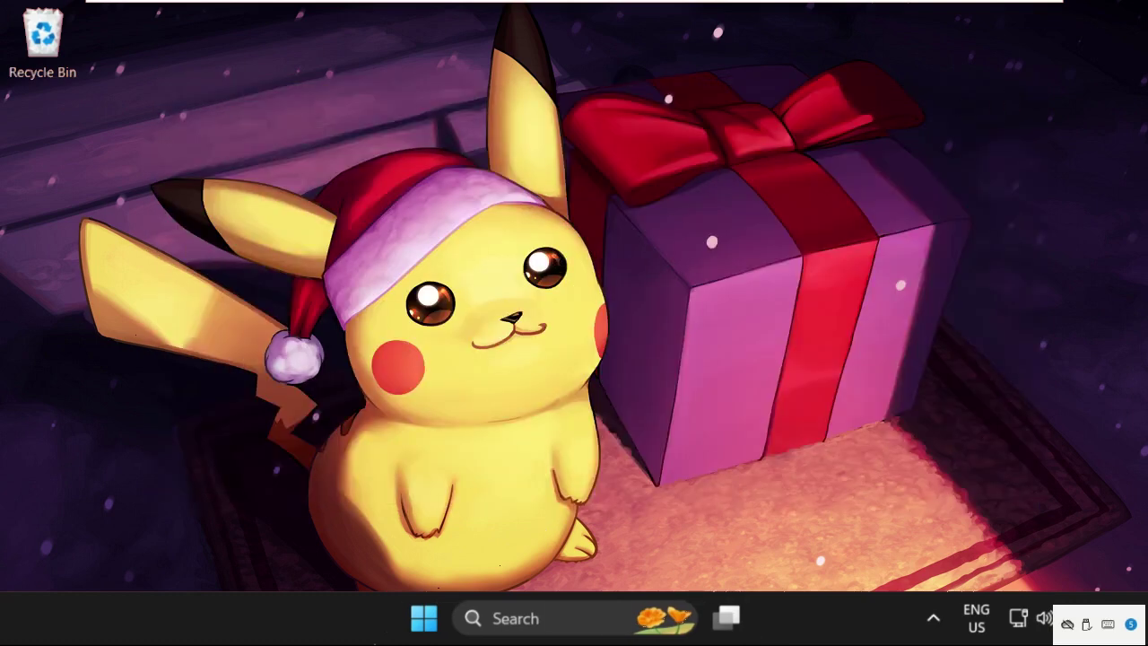
- Open Task Manager and start creating a new task
right_click(282, 621)
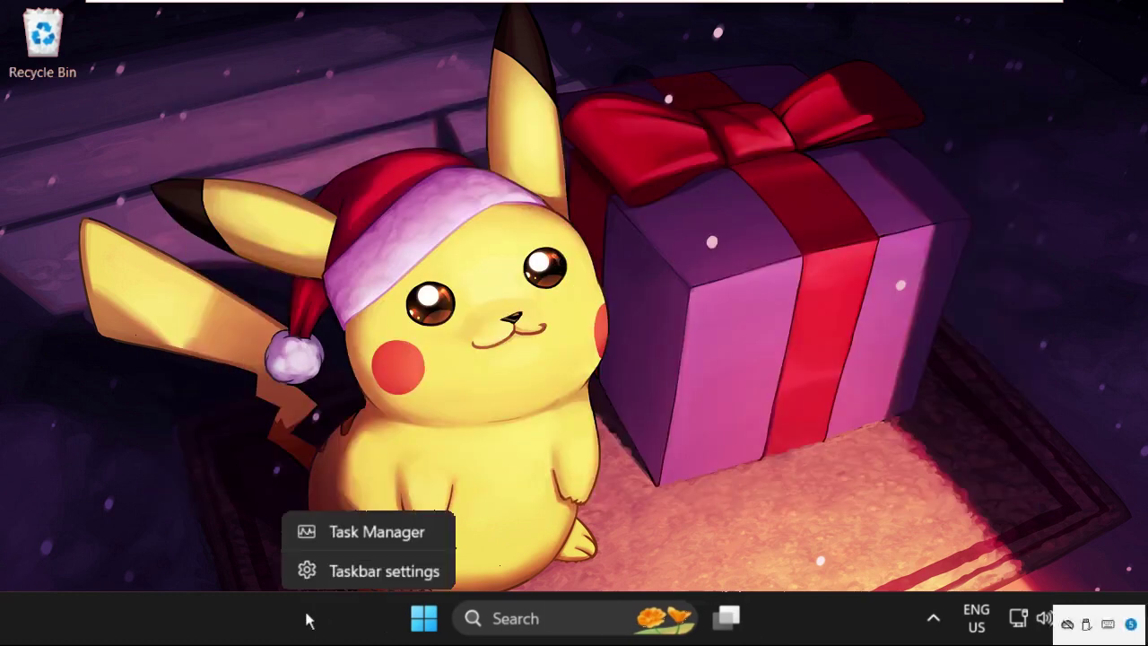
click(355, 532)
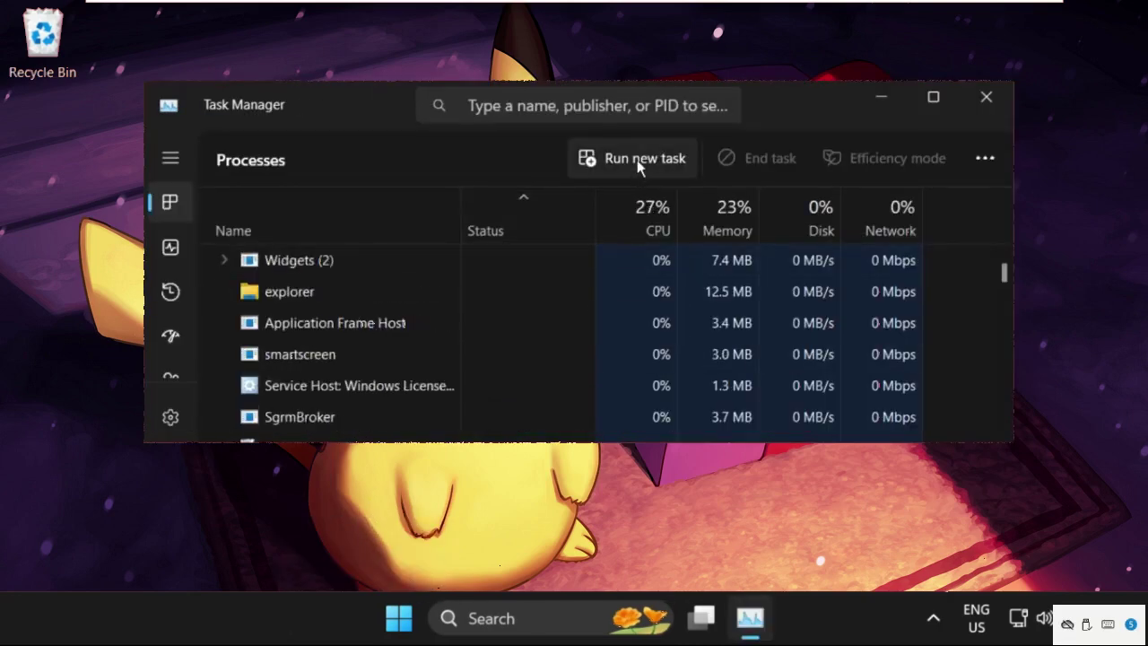
click(636, 160)
drag(336, 102, 563, 141)
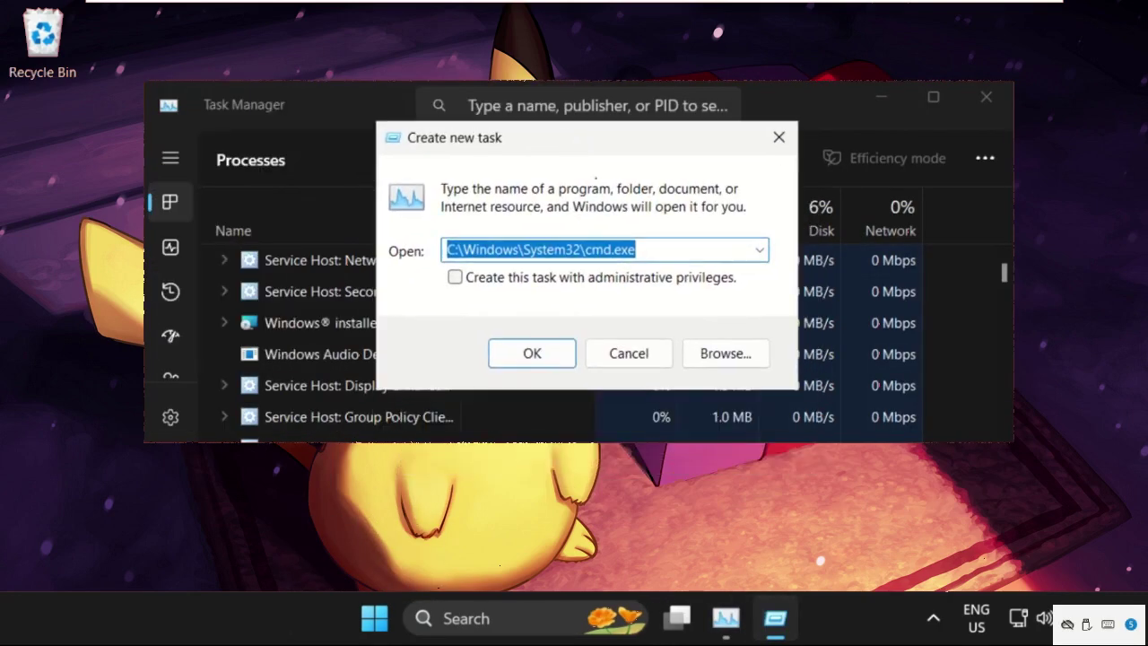
- Browse for the task's program, going from This PC to the C:\Windows\System32 folder
click(714, 356)
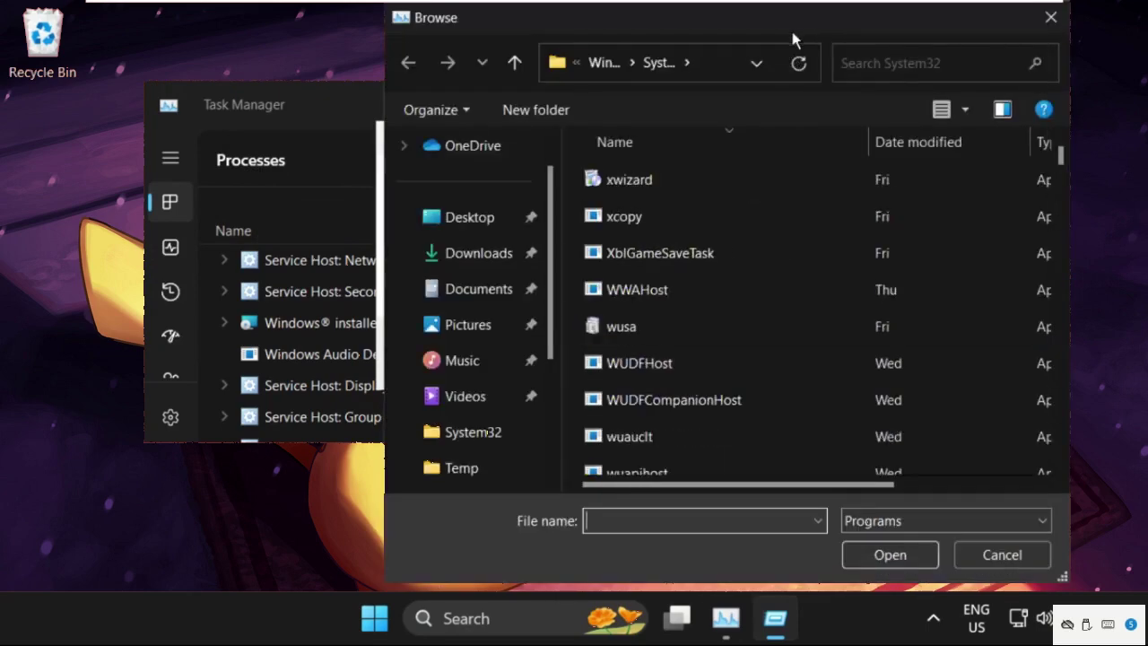
double_click(793, 31)
scroll(141, 448, down, 2)
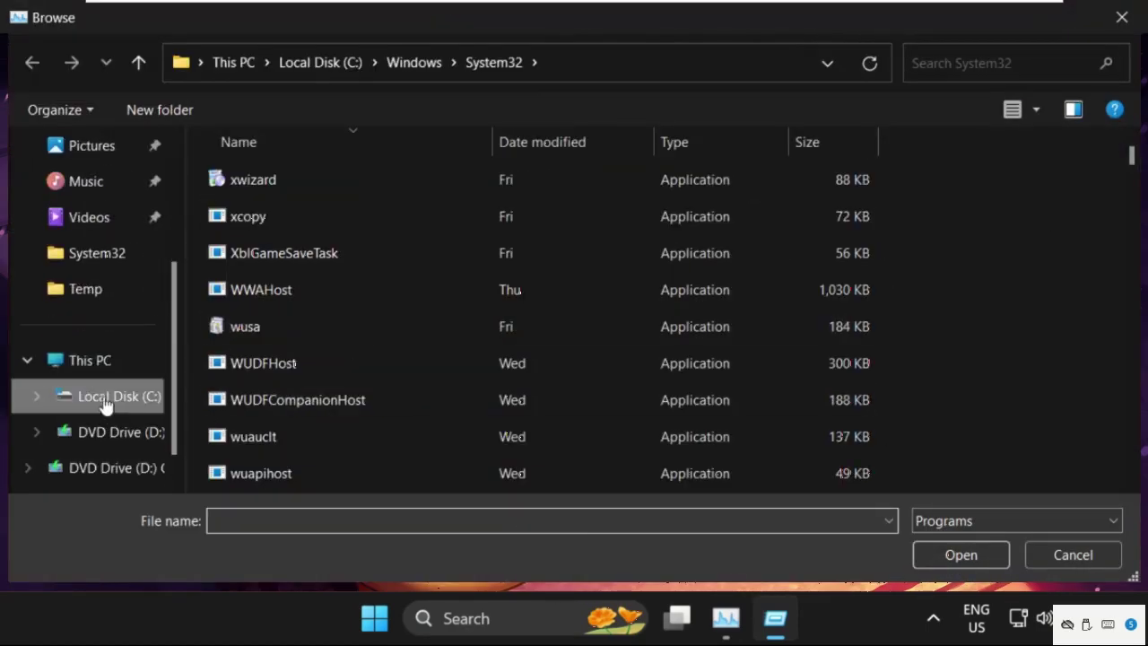
click(86, 361)
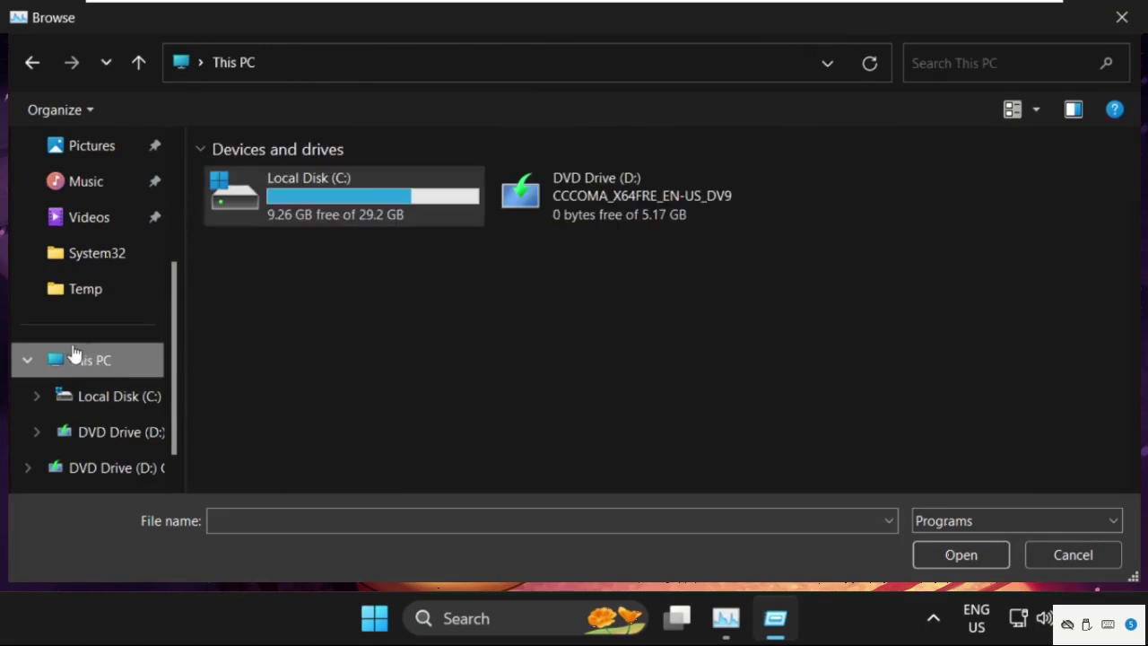
double_click(315, 212)
double_click(448, 27)
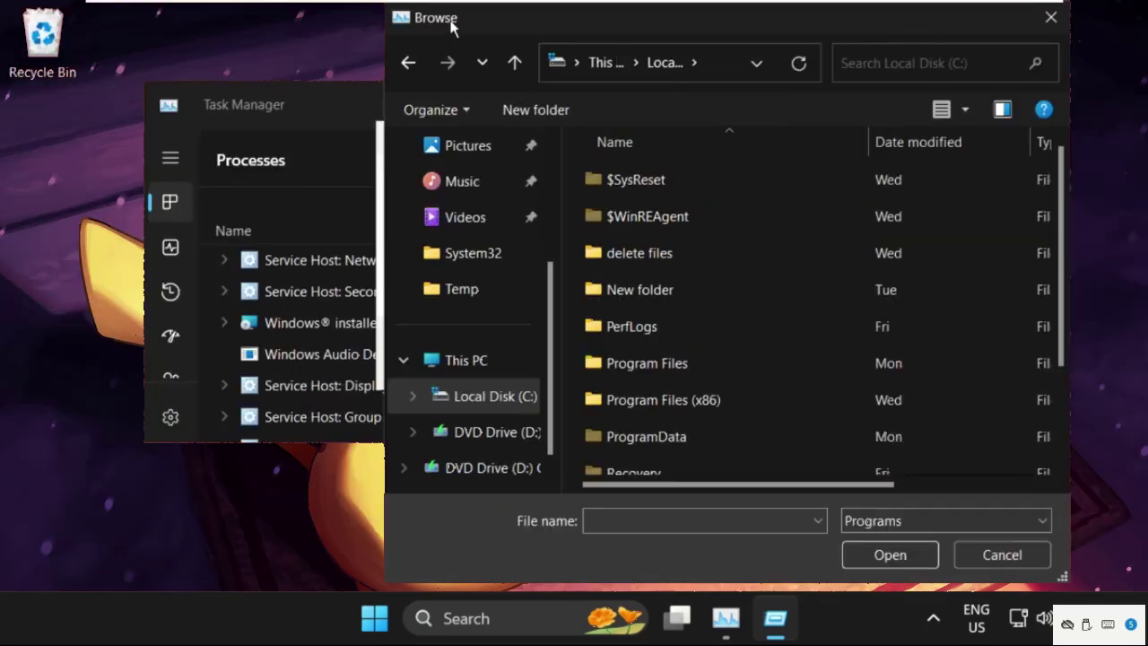
scroll(615, 292, down, 2)
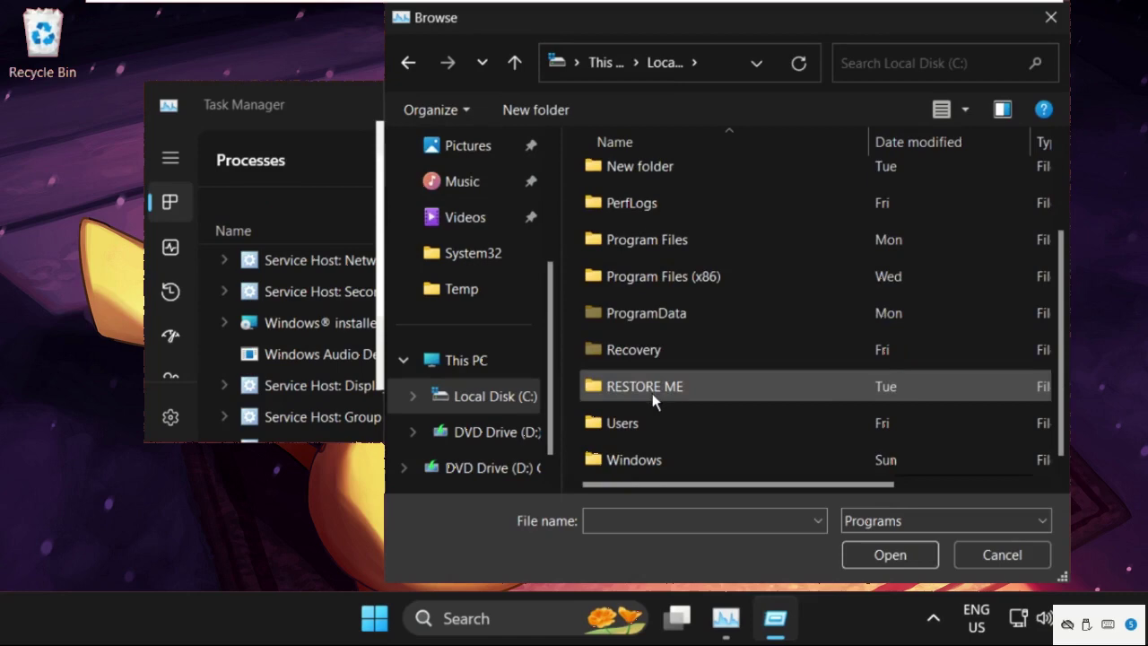
double_click(652, 459)
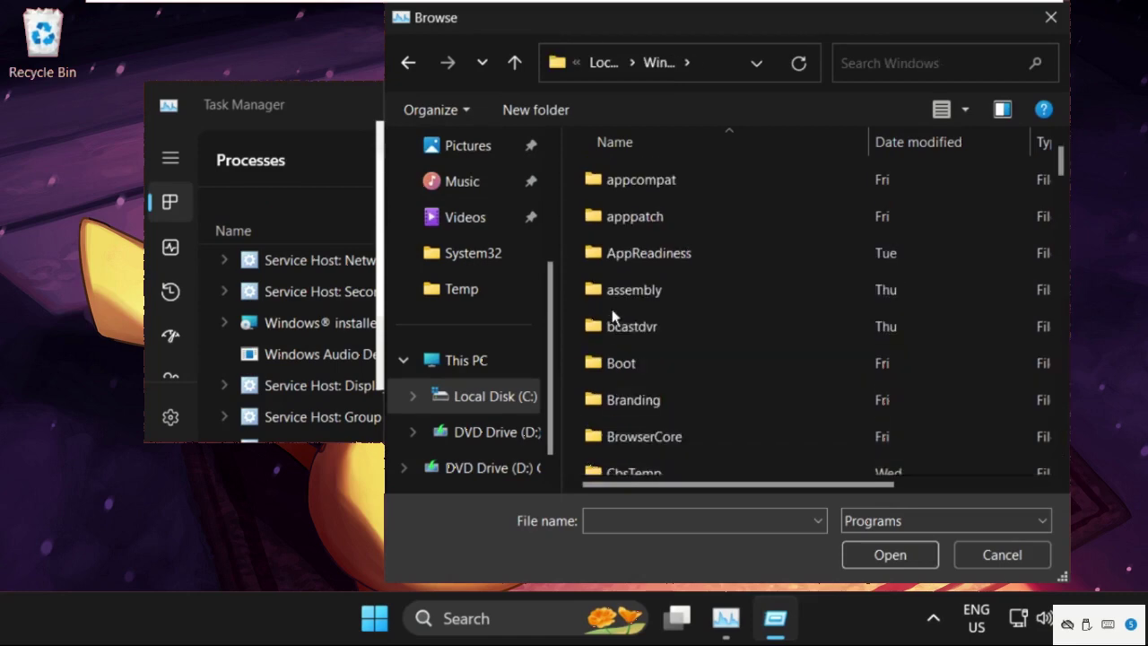
scroll(614, 316, down, 20)
scroll(613, 316, up, 2)
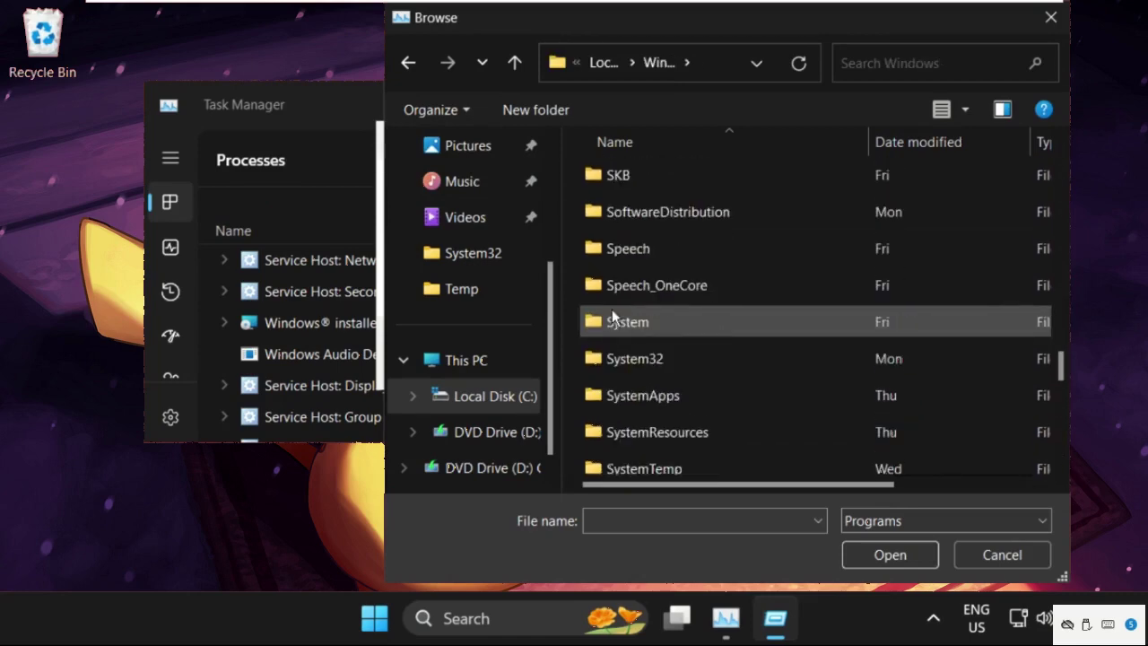
double_click(672, 363)
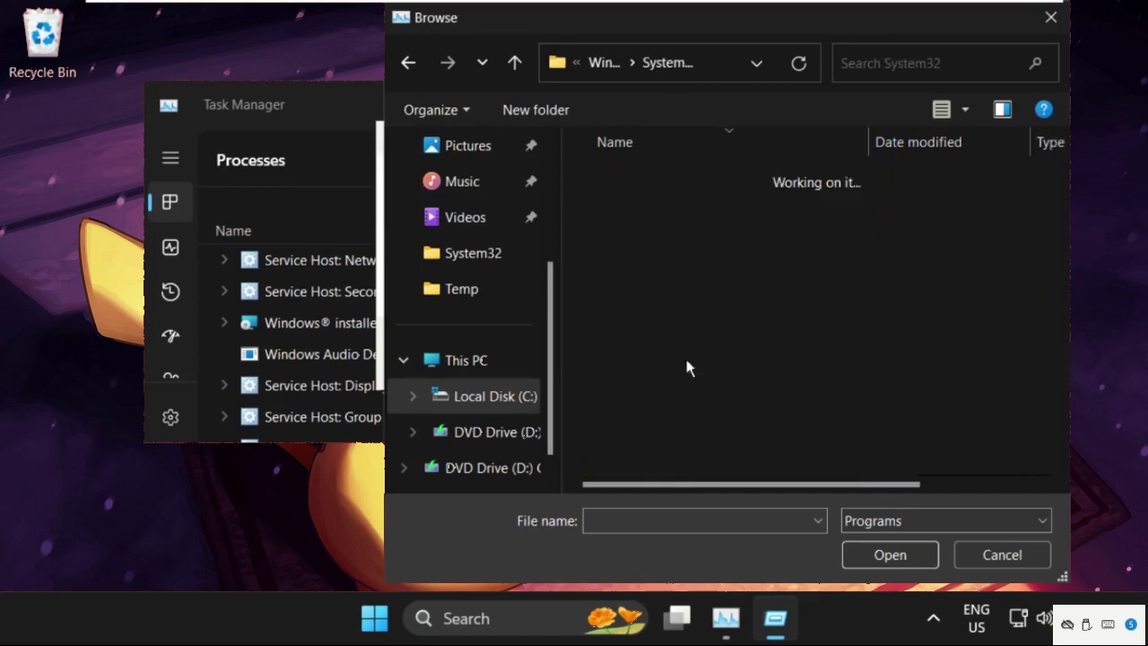
- Choose cmd from the System32 folder as the program for the new task
click(686, 363)
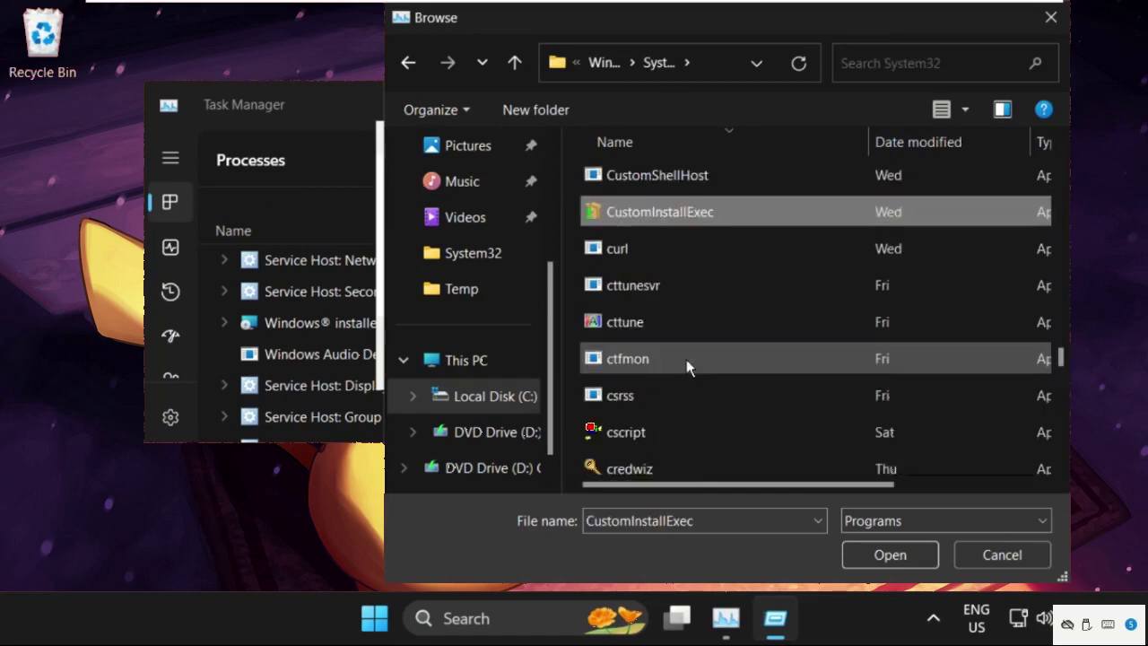
scroll(686, 359, down, 10)
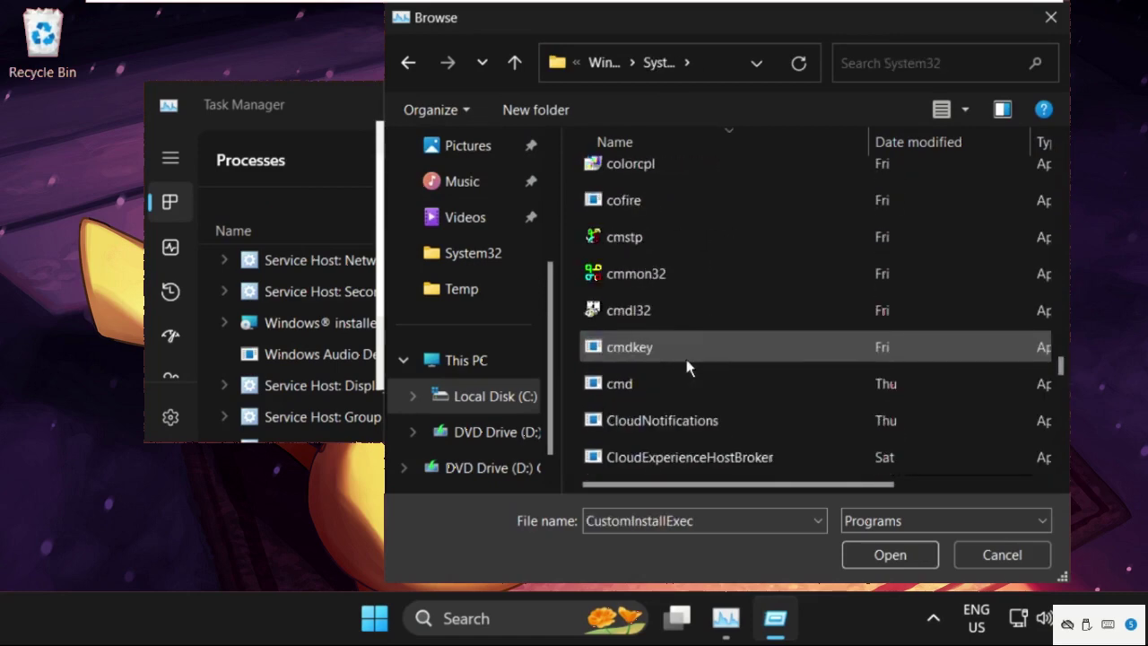
scroll(686, 362, down, 2)
scroll(686, 362, up, 2)
click(686, 361)
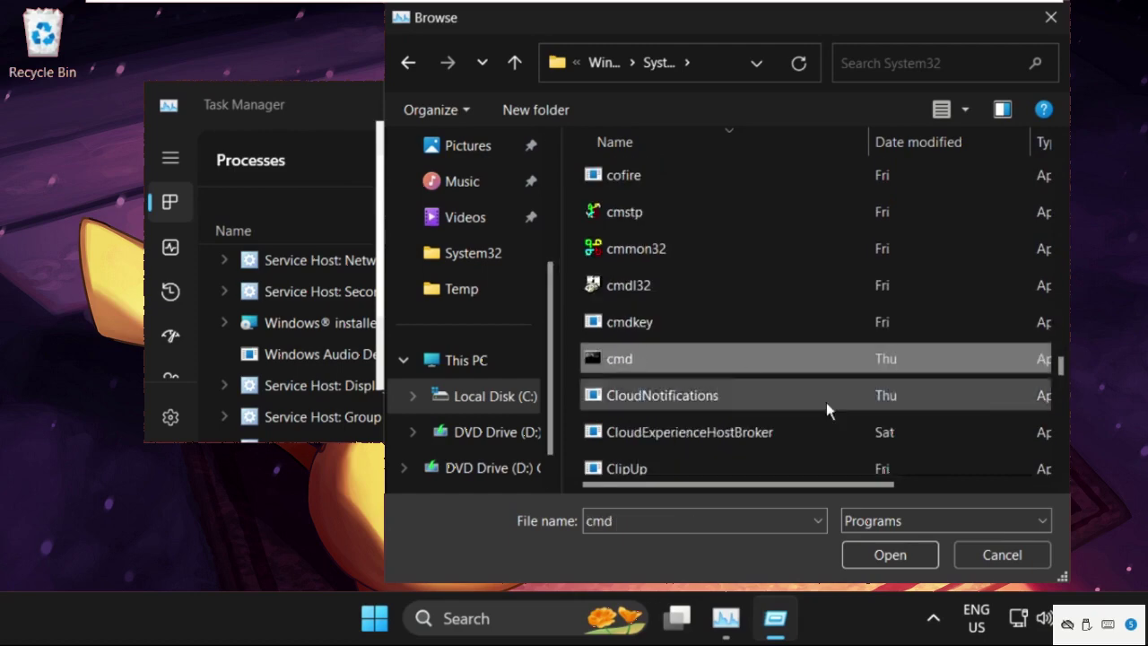
click(886, 555)
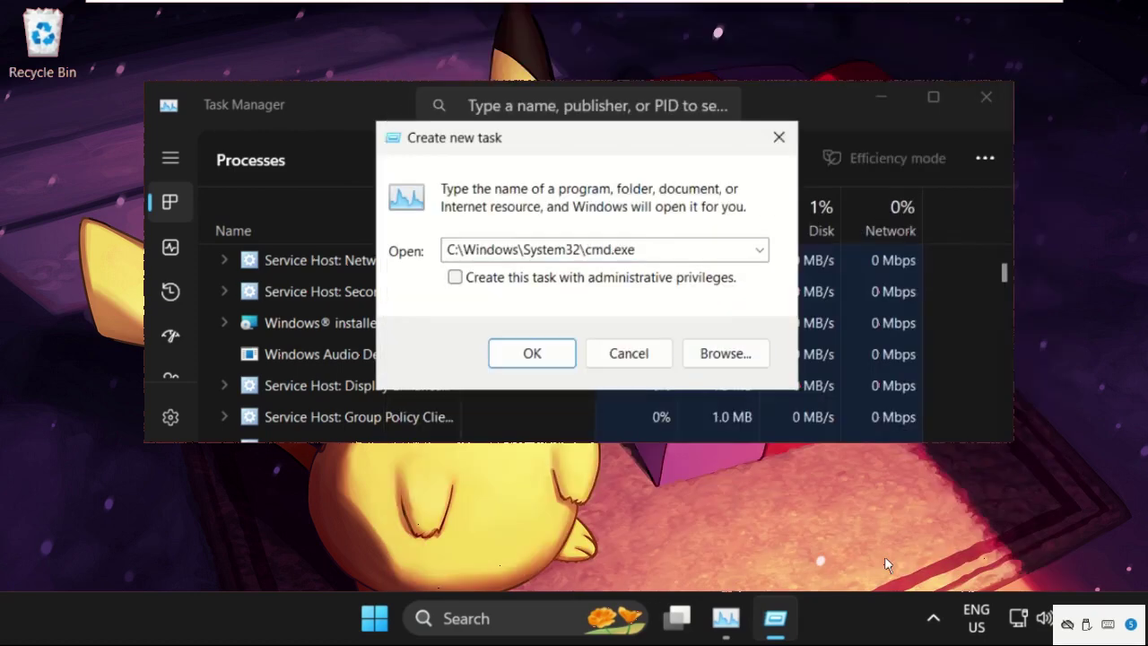
- Run the cmd.exe task with administrative privileges and close Task Manager, leaving the command window resized and in view
click(457, 280)
click(556, 352)
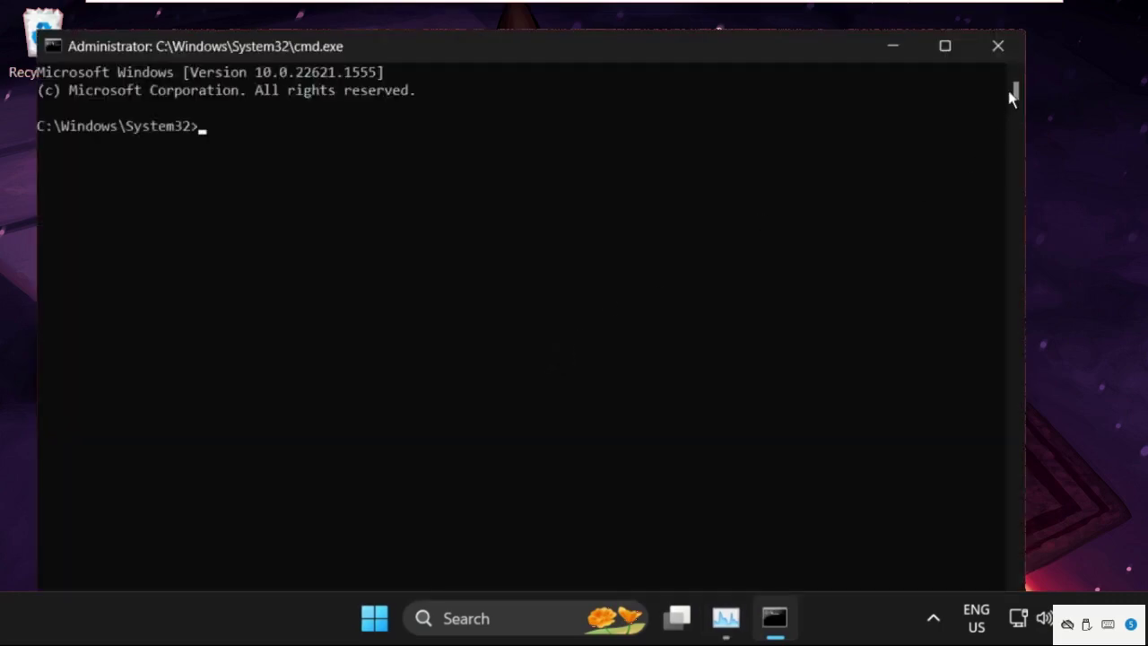
drag(38, 33, 171, 342)
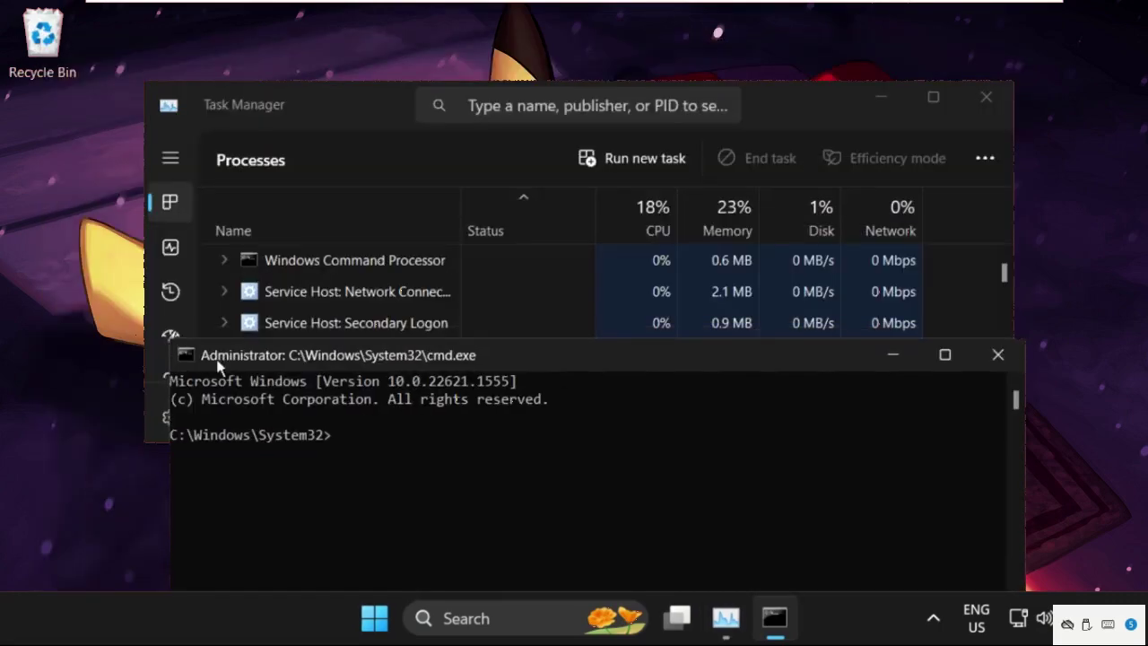
click(989, 98)
drag(645, 363, 655, 144)
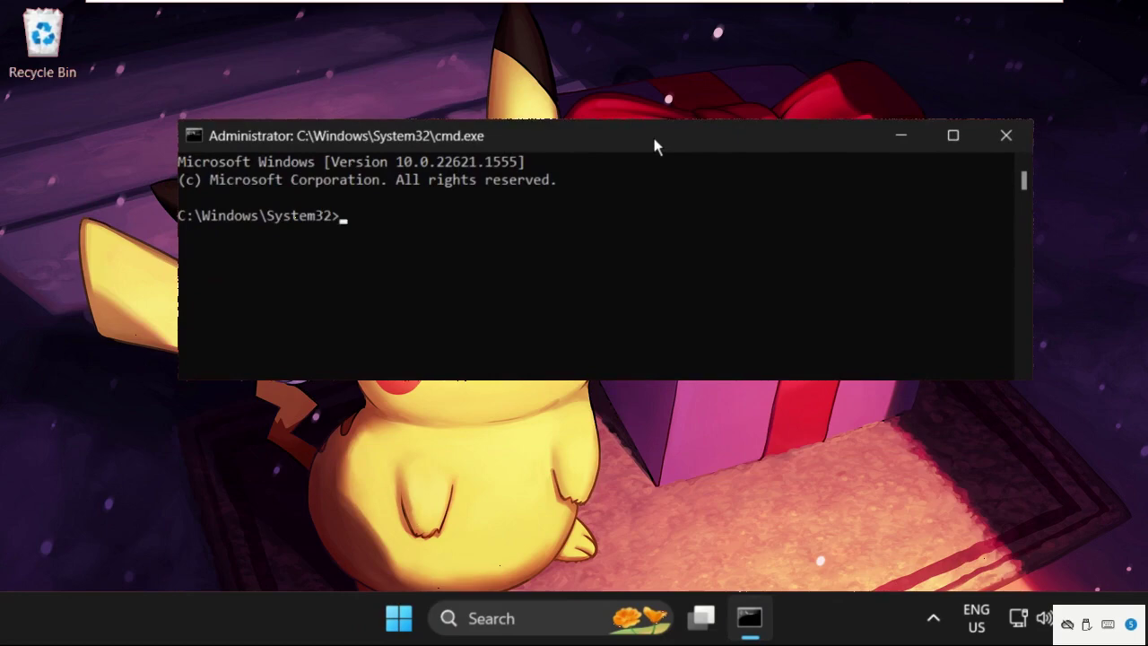
- Flush the DNS resolver cache with the command ipconfig /flushdns
text(ipconfig /flush)
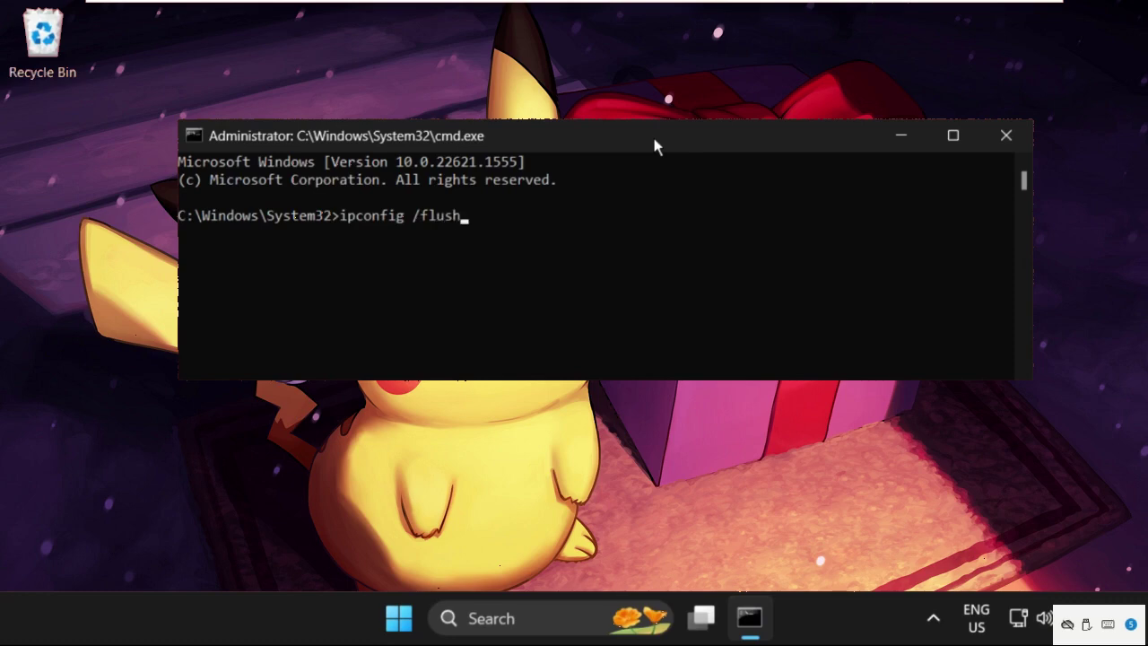
text(dns)
key(Return)
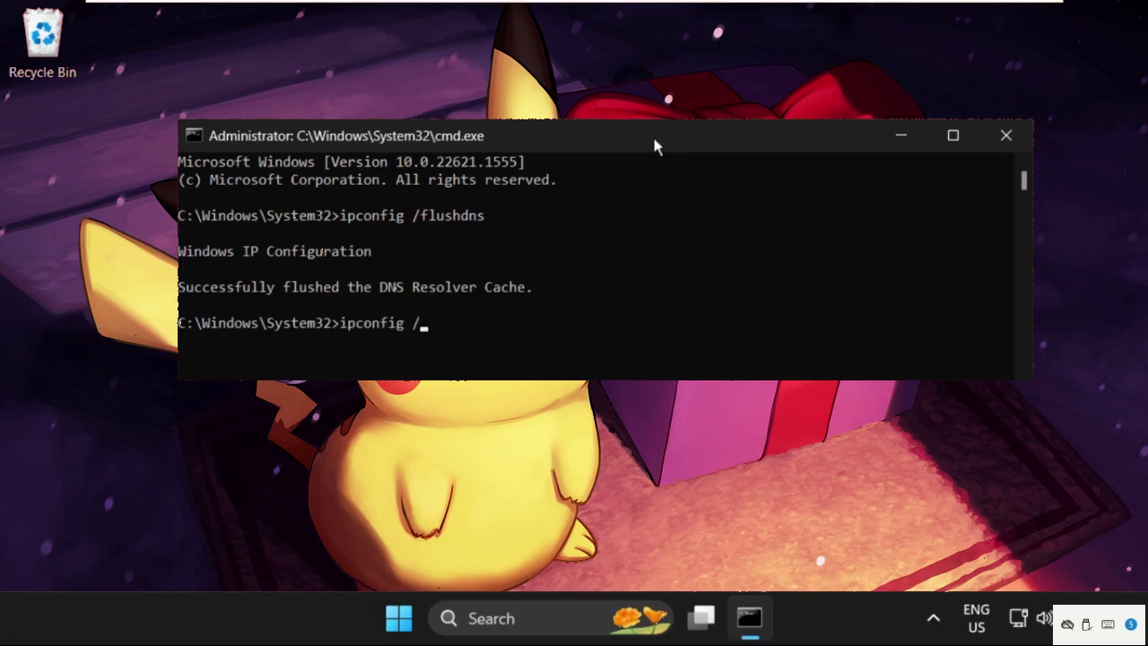
- Release and renew the IP address with the commands ipconfig /release and ipconfig /renew
text(ipconfig /release)
key(Return)
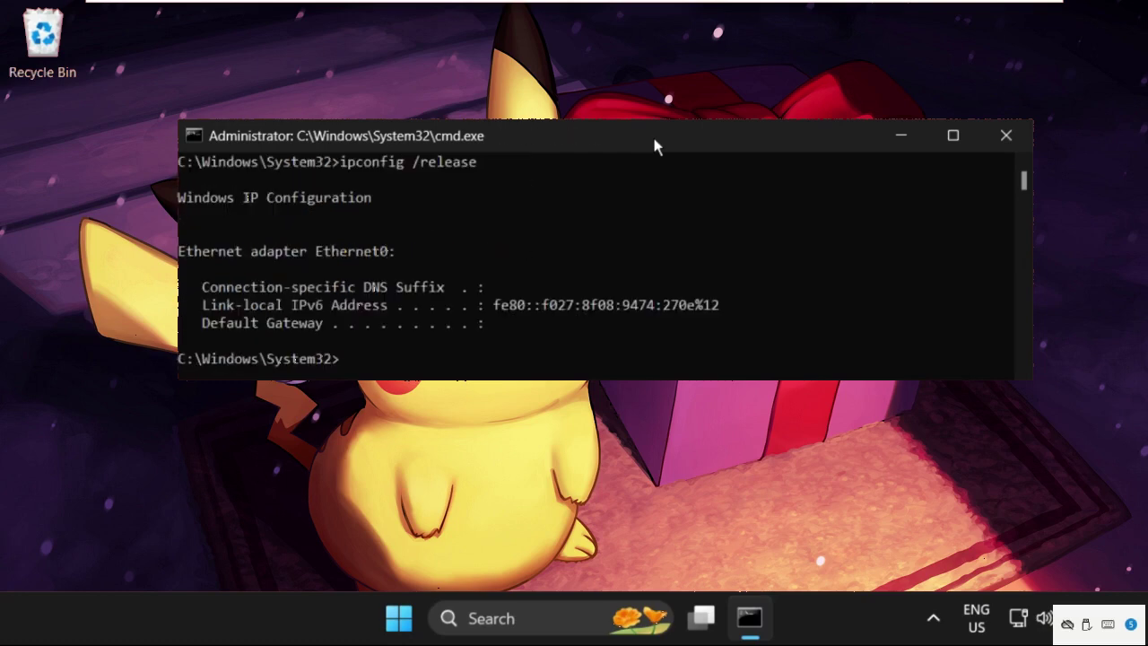
text(ipconfig)
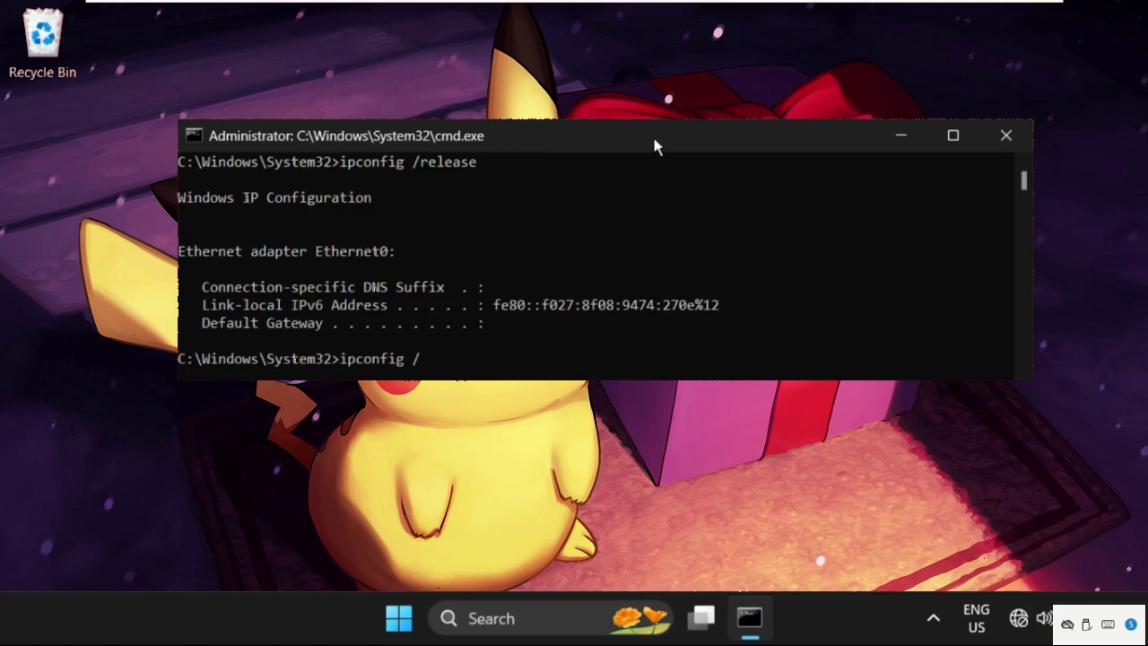
text( /renew)
key(Return)
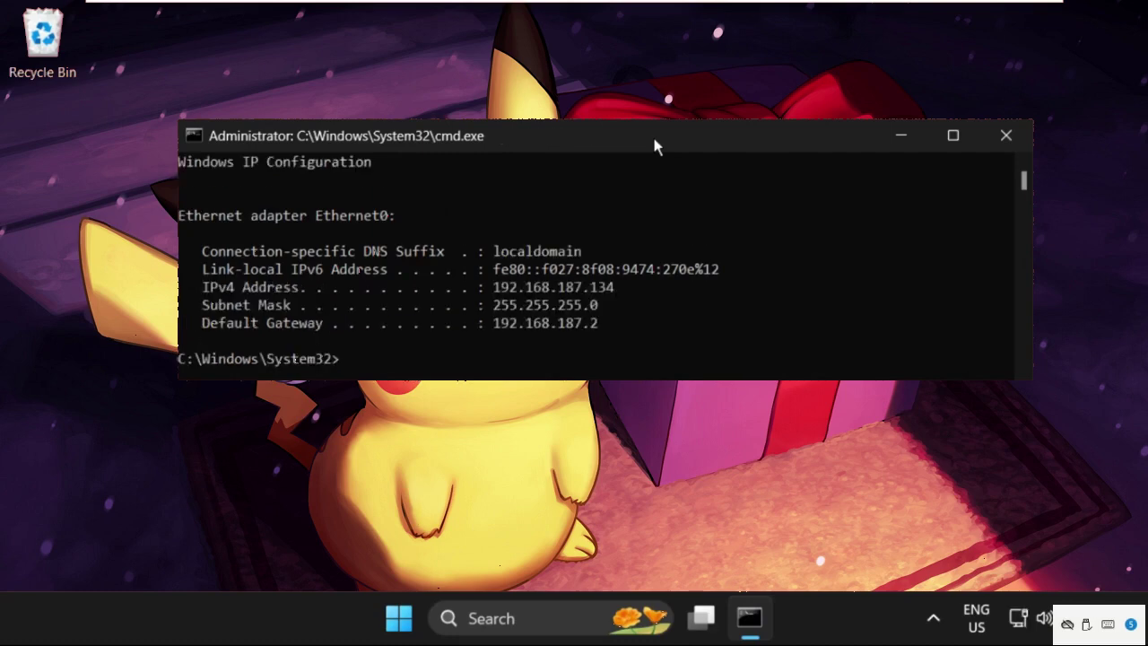
- Reset the Winsock catalog with netsh winsock reset, and close the Command Prompt with the exit command
text(netsh winsock reset)
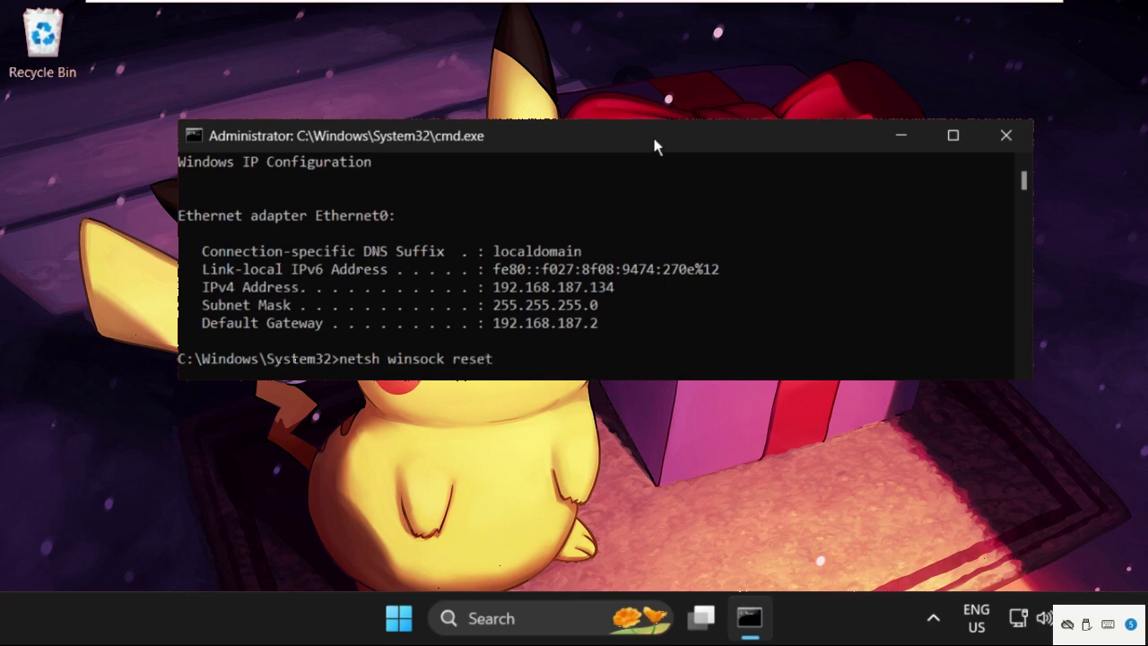
key(Return)
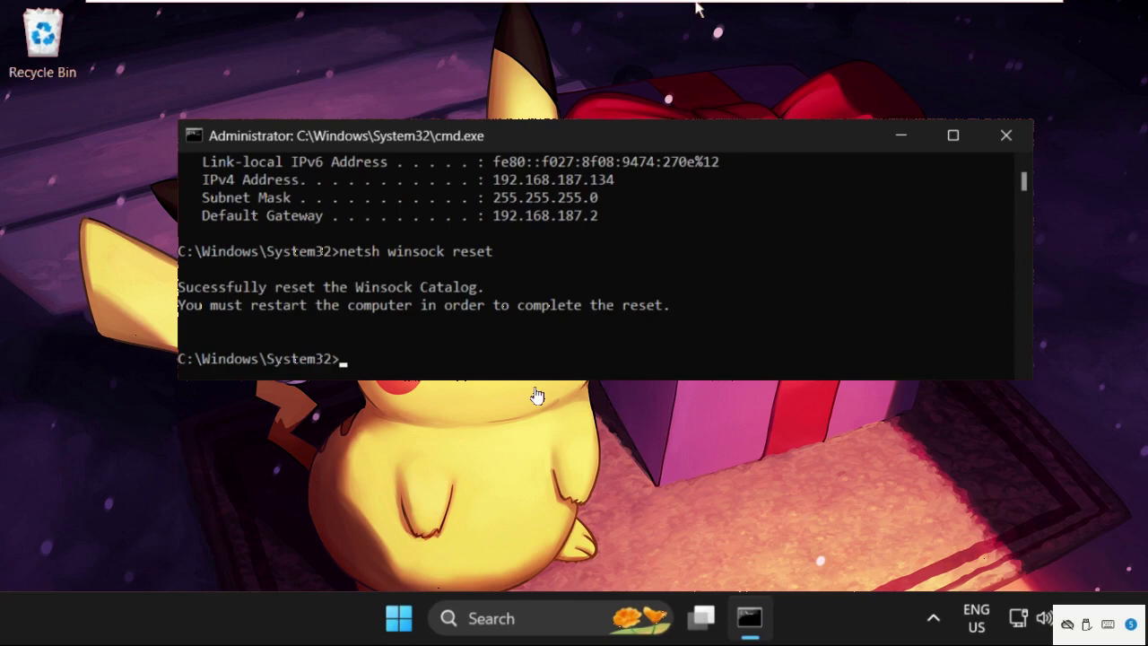
click(526, 358)
text(e)
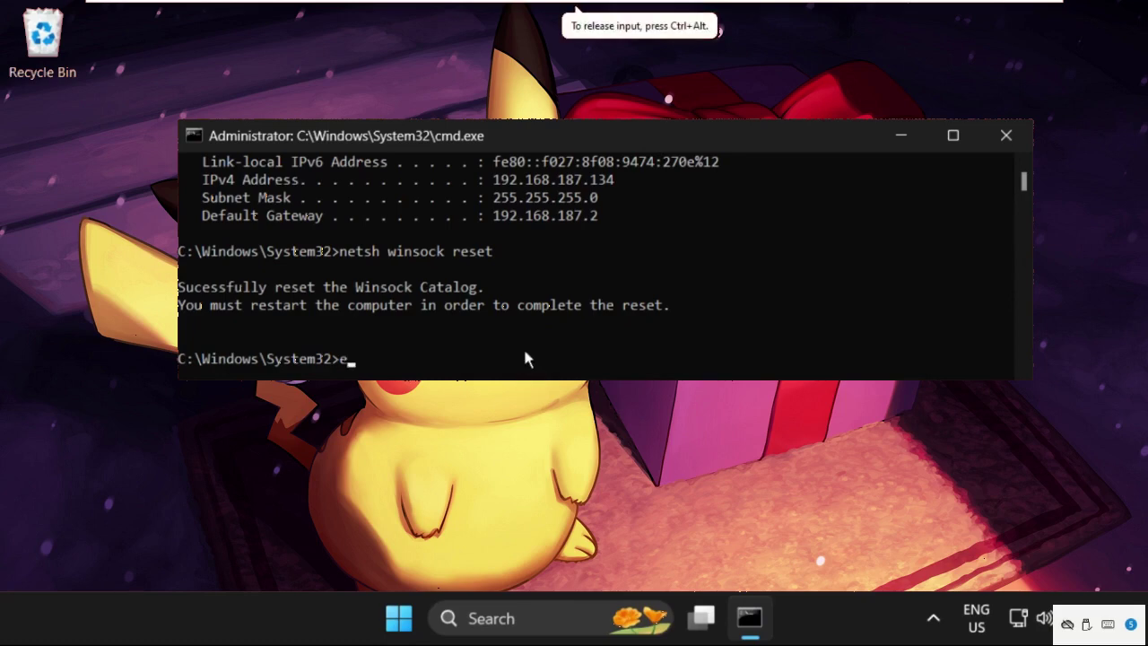
text(xit)
key(Return)
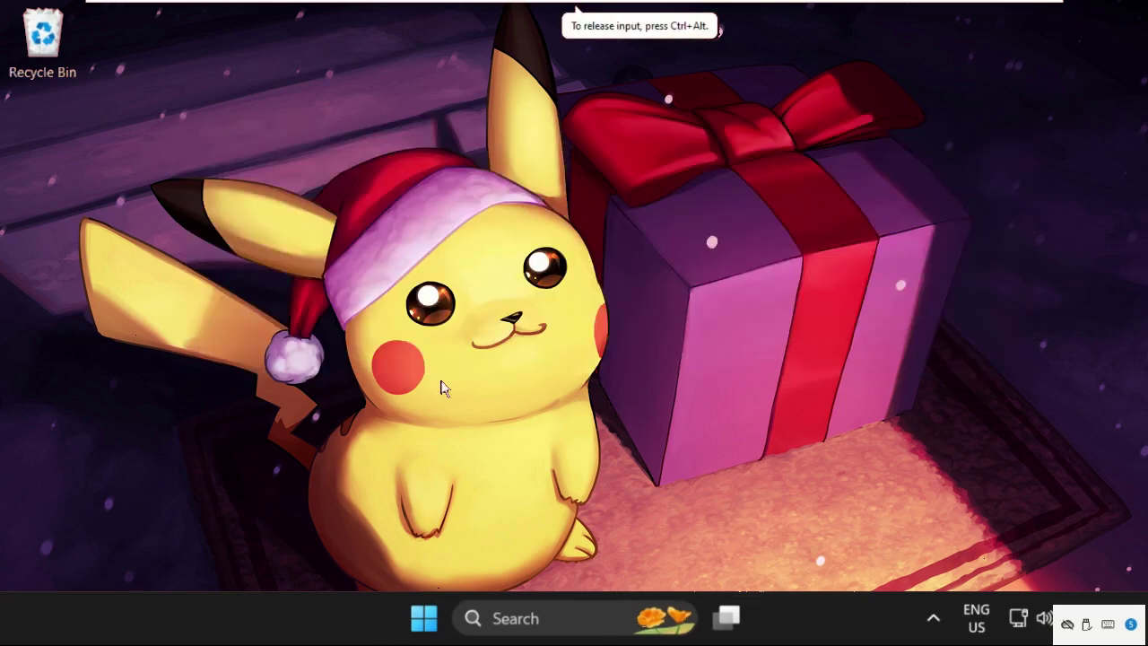
- Find Control Panel by searching for "control" and go to its Programs category
click(543, 618)
text(con)
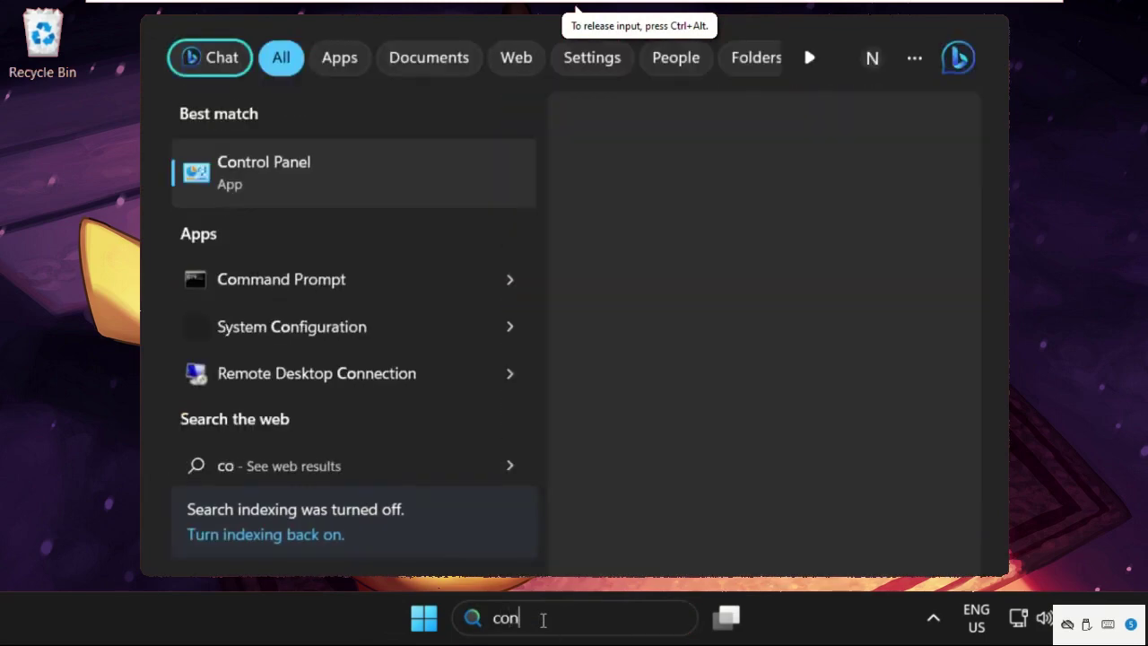
text(trol)
key(Return)
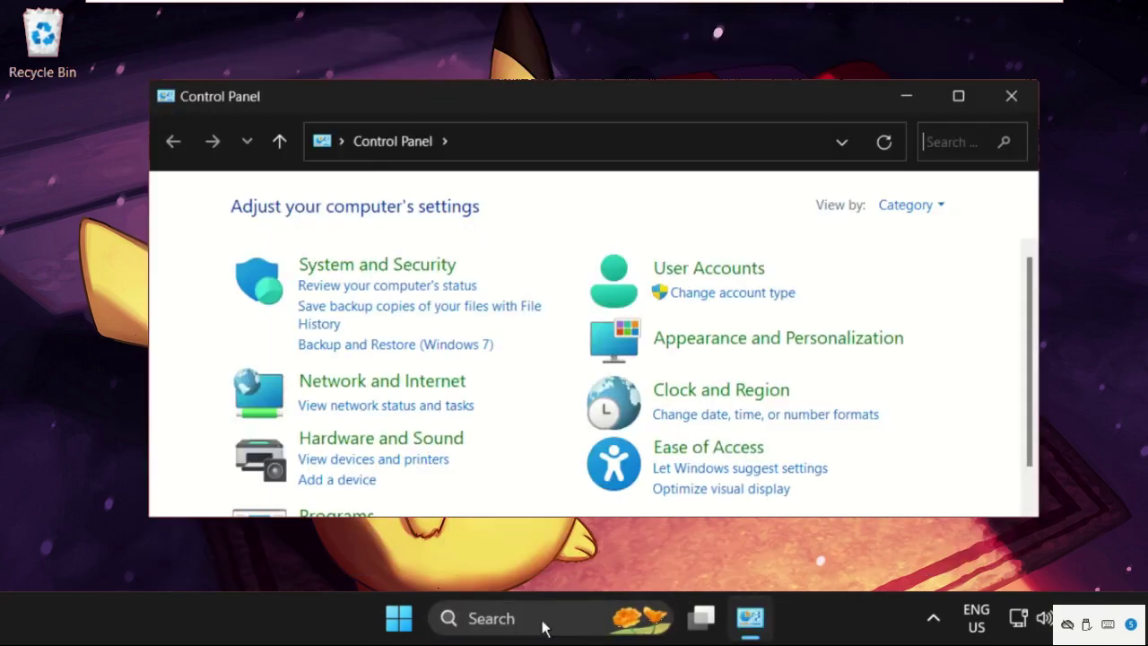
scroll(394, 416, down, 1)
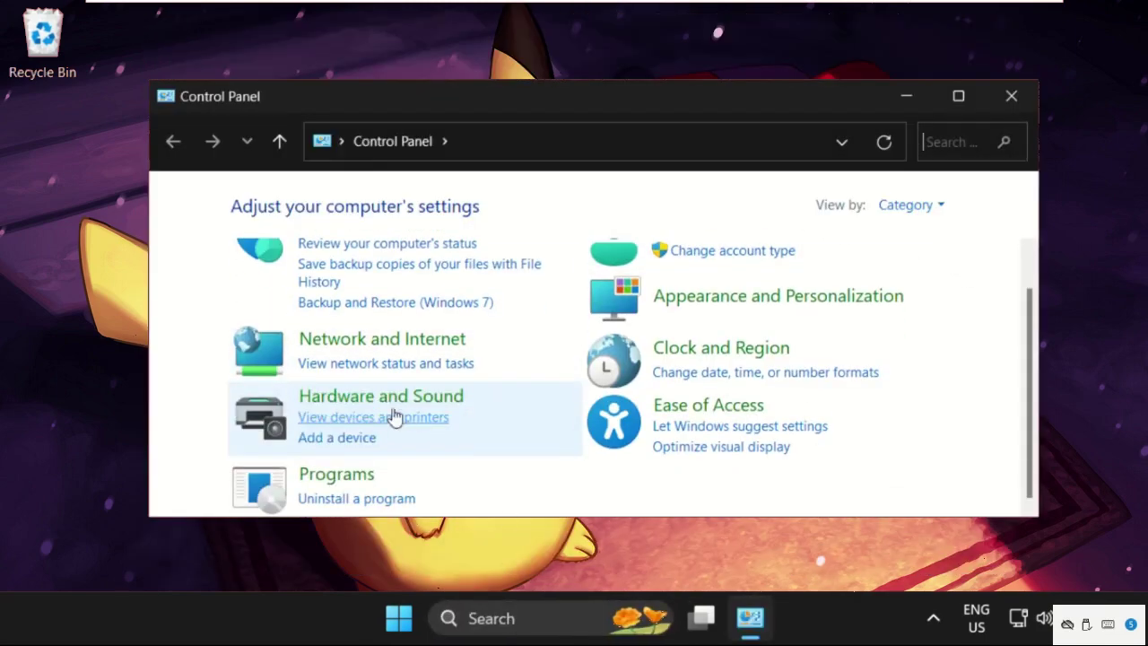
click(342, 481)
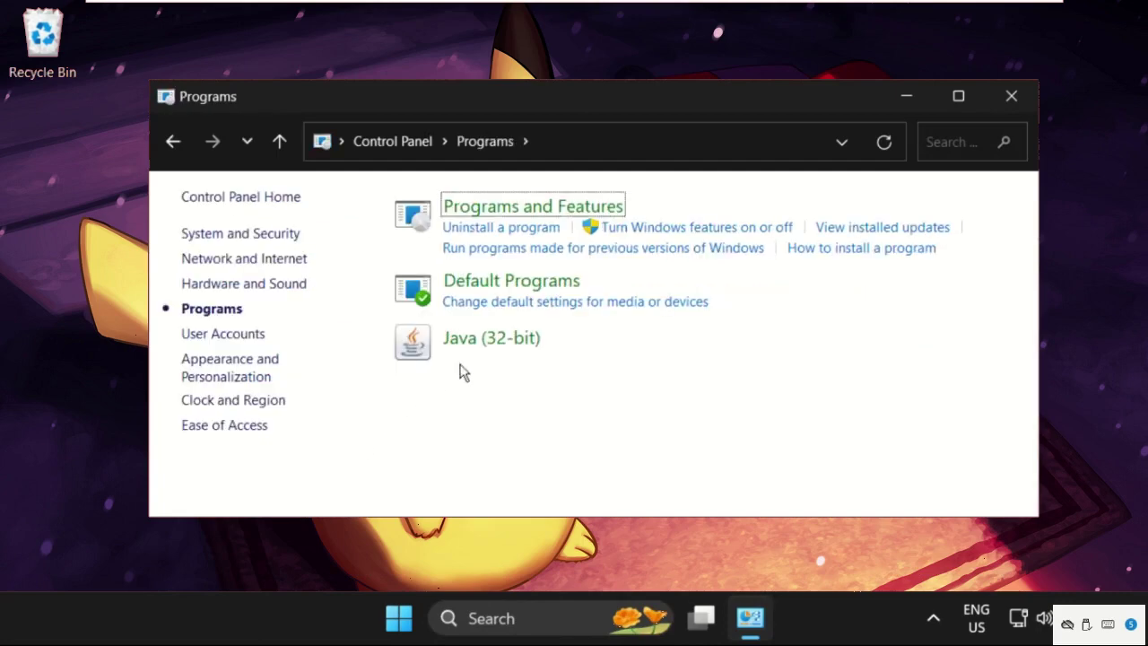
- Open the Java (32-bit) settings and bring the Java Control Panel window to the front
right_click(442, 326)
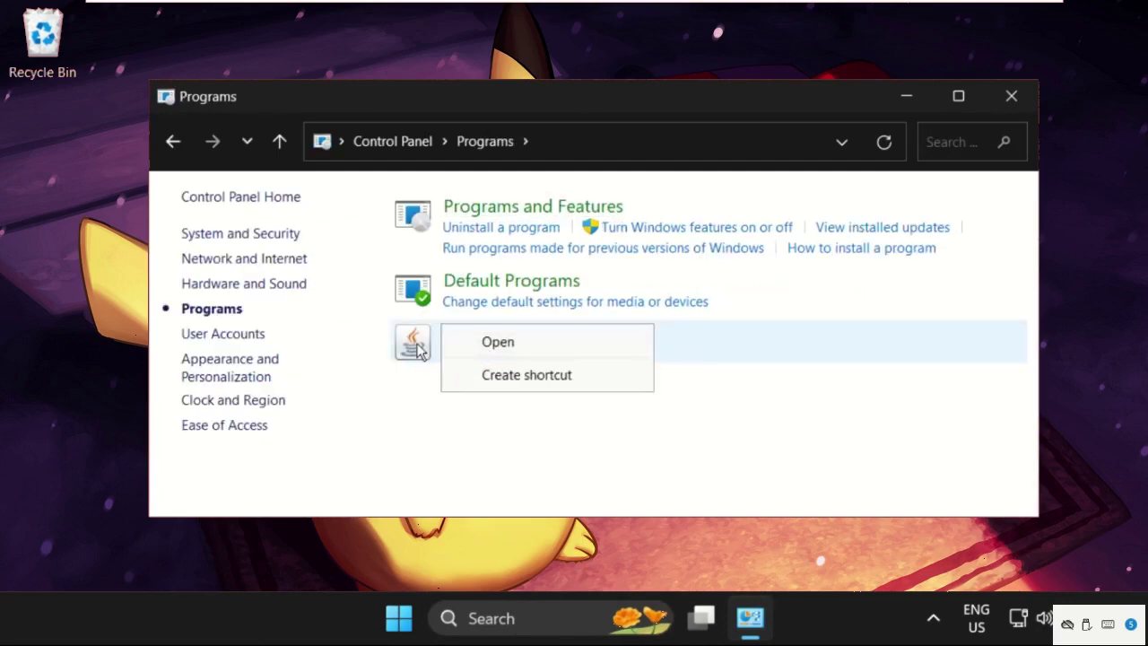
click(477, 343)
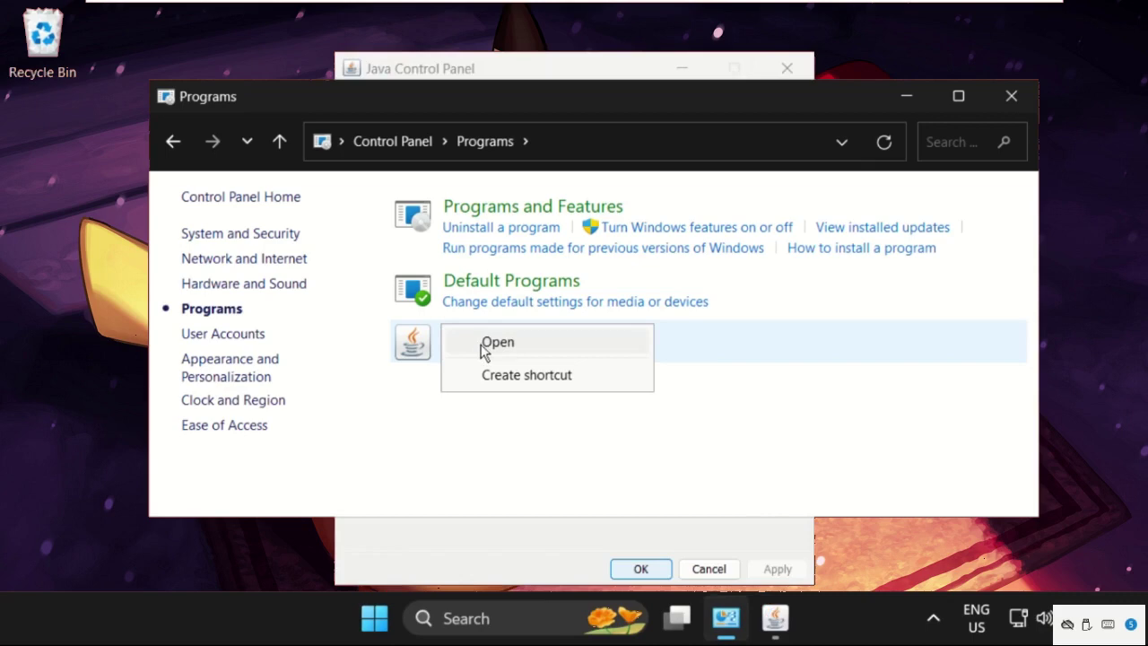
click(775, 618)
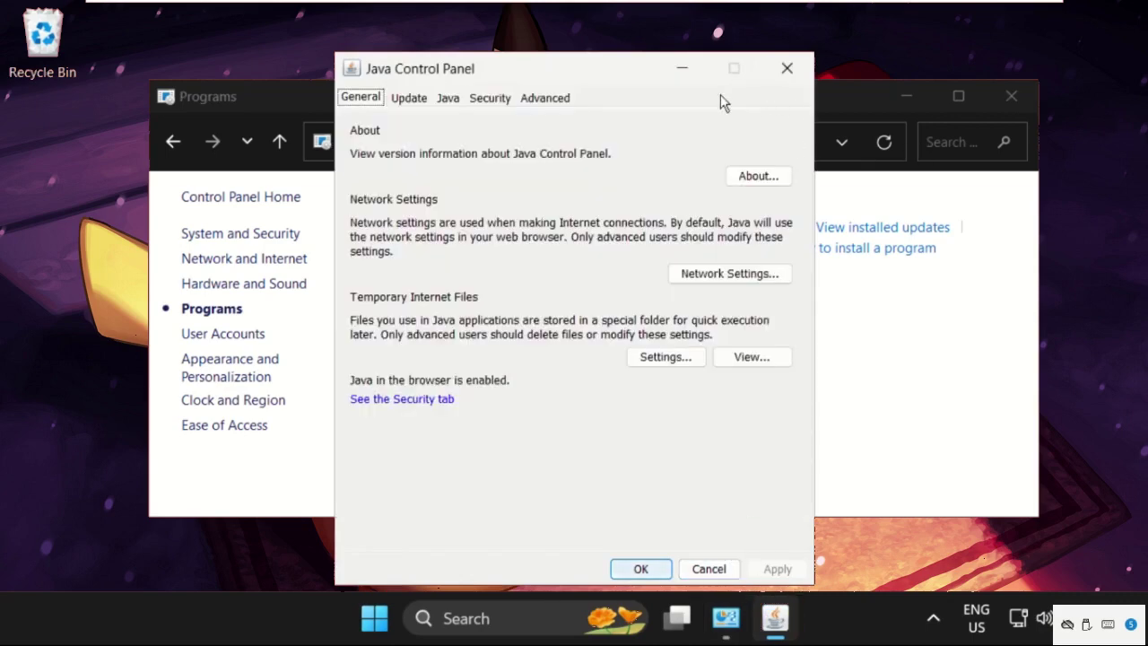
- Run a Java update from the update settings, dismiss the message, and close the Java Control Panel and Programs windows
click(416, 100)
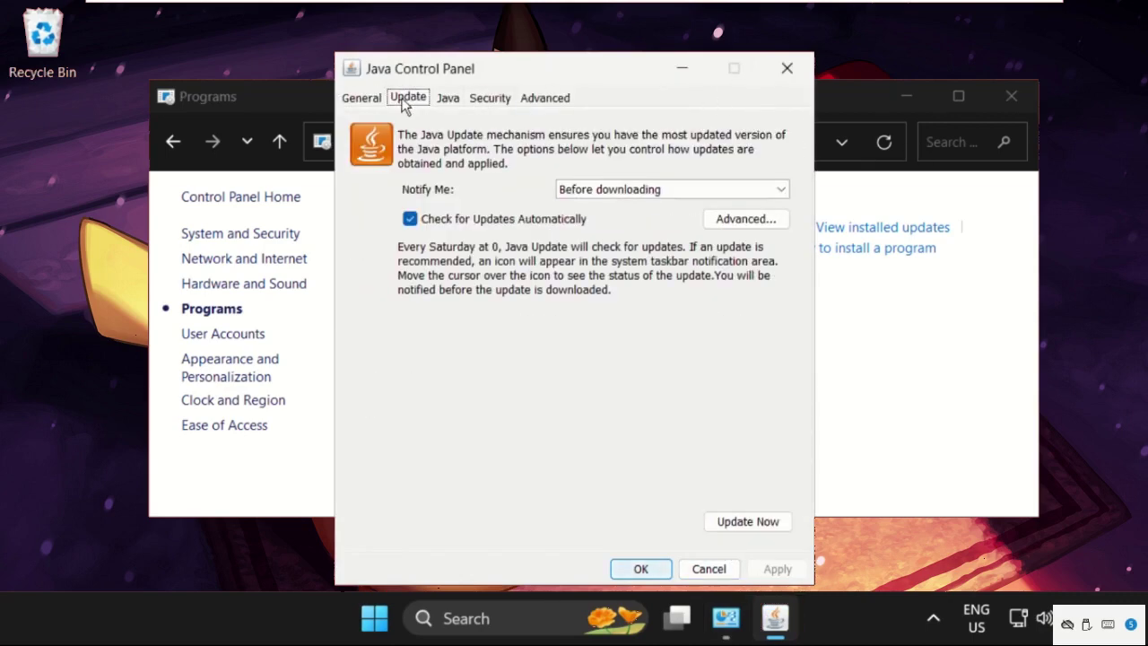
click(749, 522)
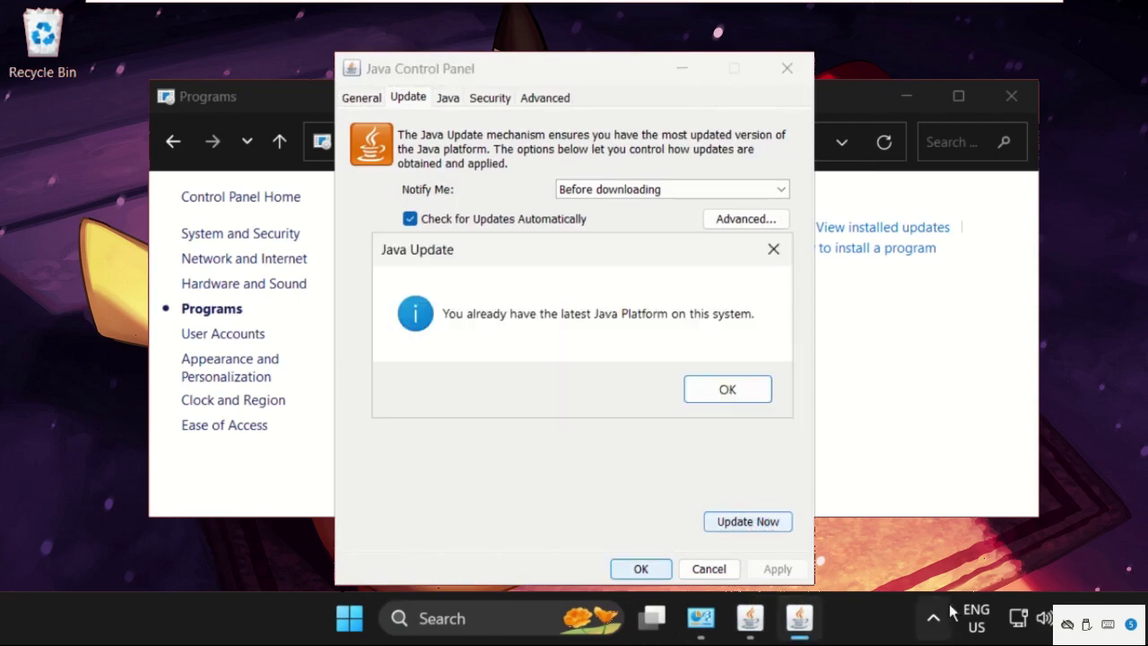
click(749, 400)
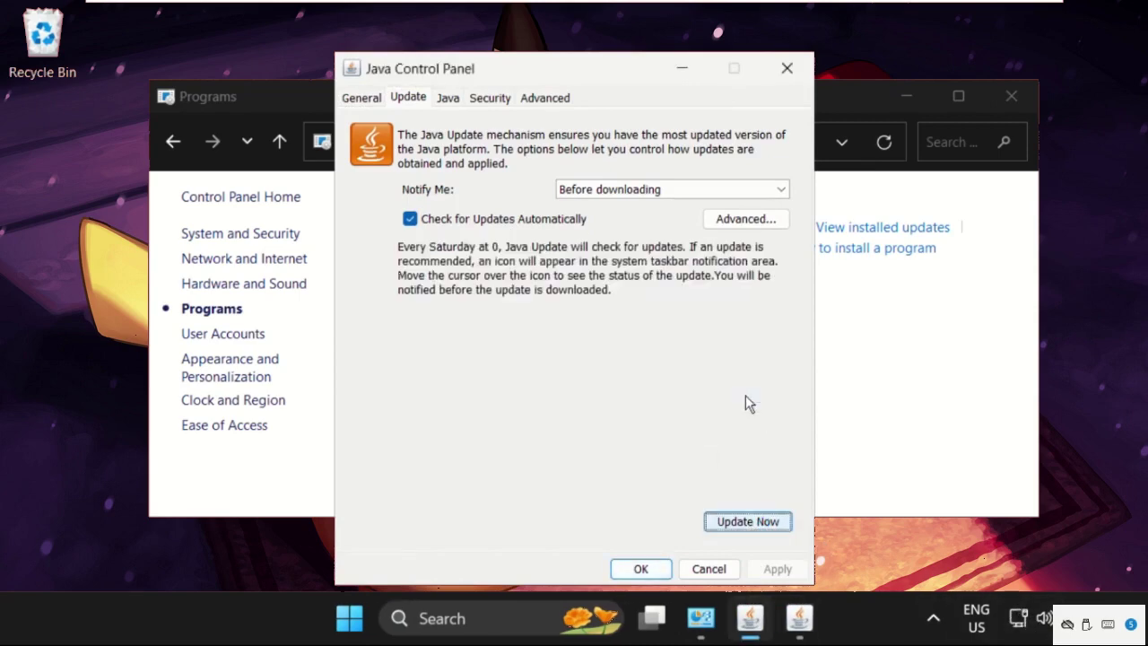
click(640, 569)
click(1010, 95)
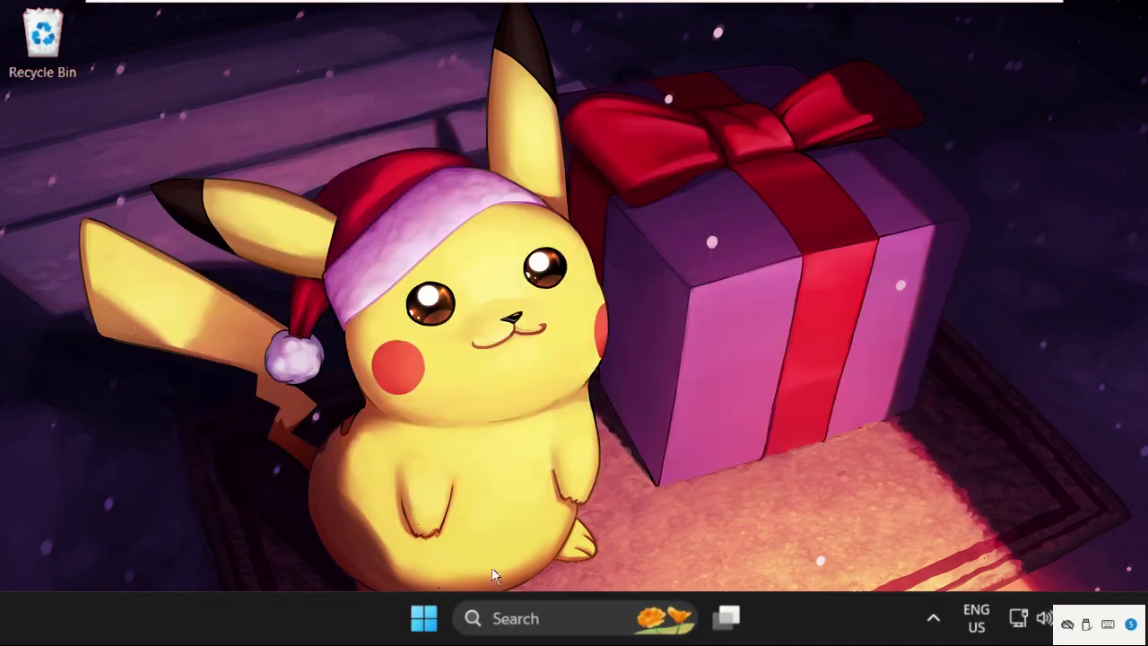
- Open the power options for restarting the computer
click(430, 632)
click(860, 543)
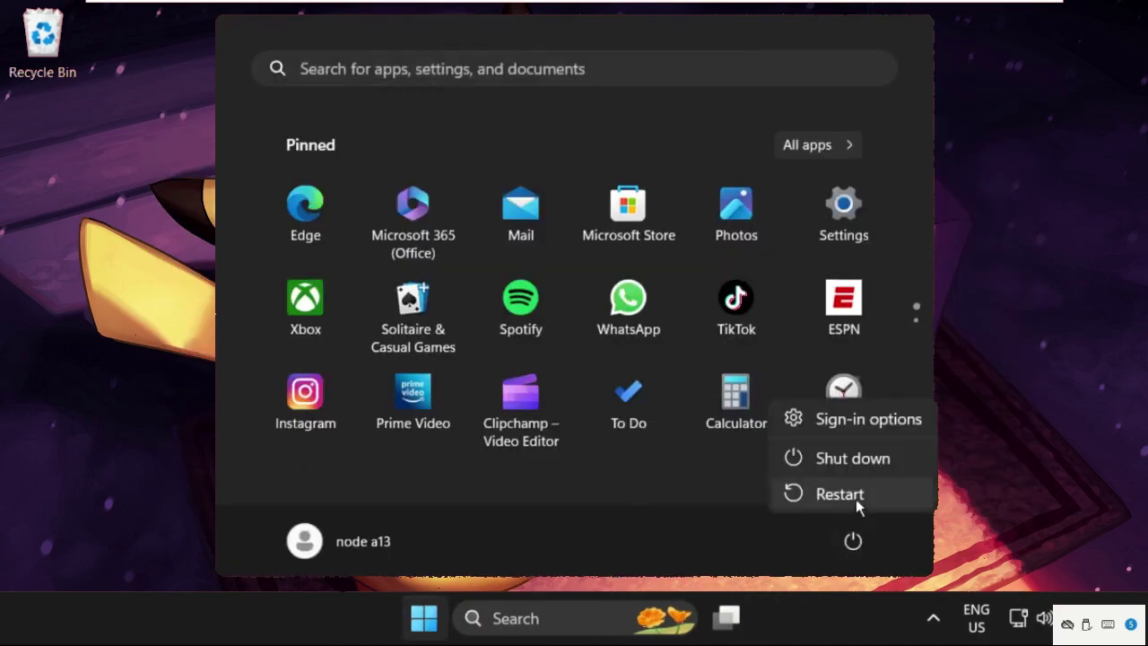